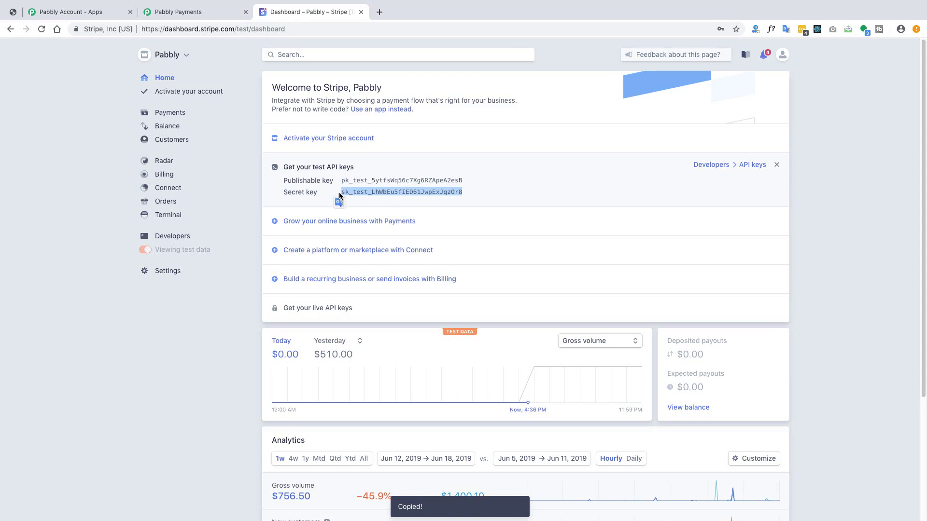
Switch to Pabbly Subscriptions and choose Stripe as the payment gateway in the payment integration settings.
click(181, 11)
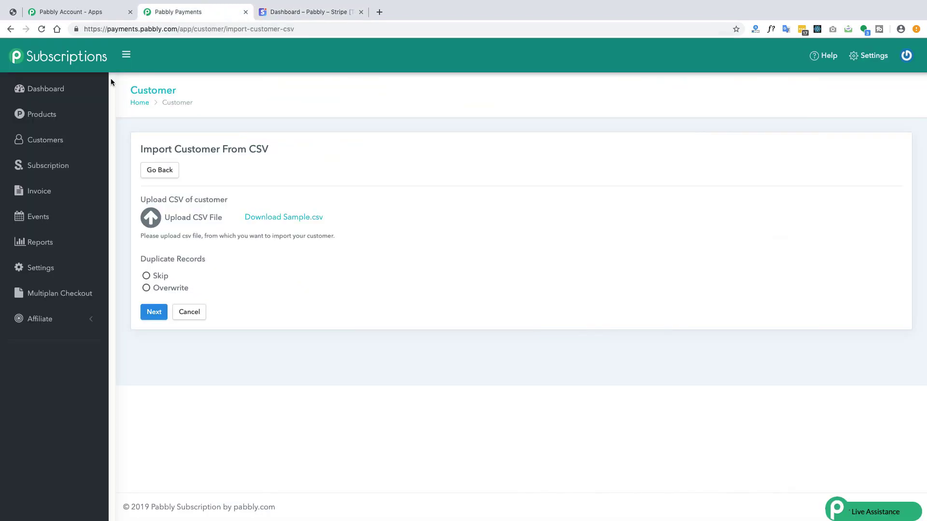
click(40, 267)
click(186, 186)
click(396, 213)
click(321, 246)
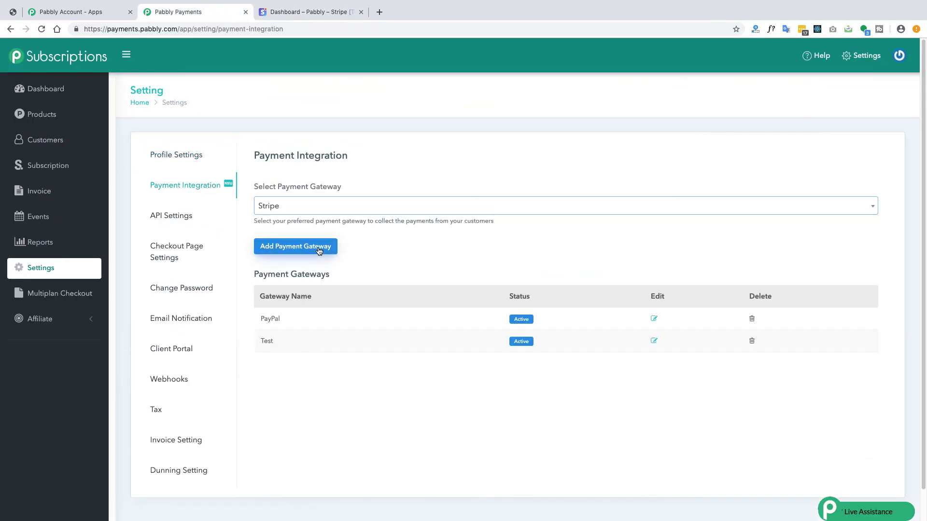
Add the payment gateway with the name Stripe and the copied Stripe secret key, and submit it.
click(297, 247)
click(265, 293)
text(Stripe)
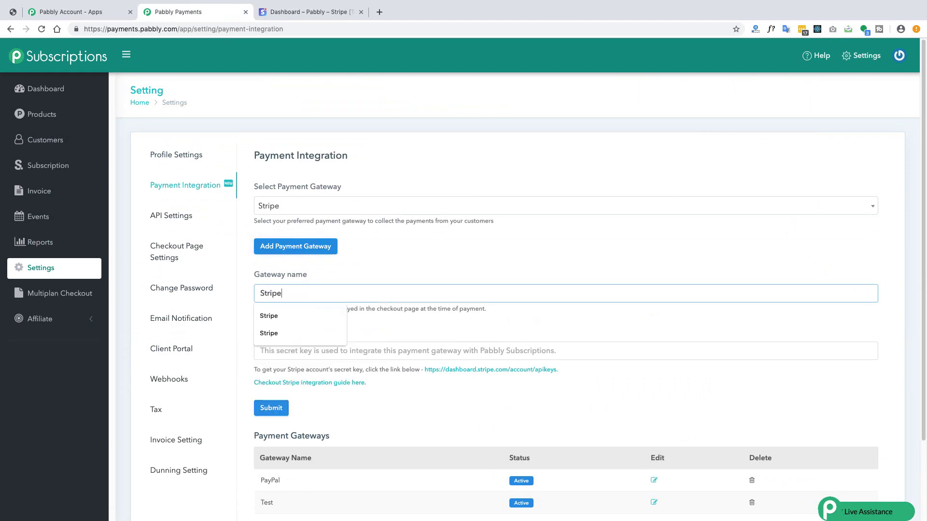
key(Tab)
key(ctrl+v)
click(271, 409)
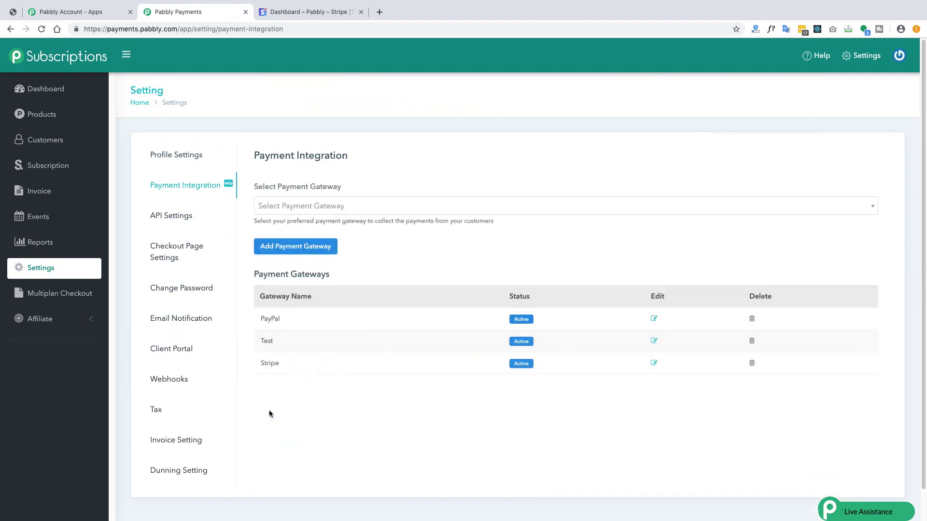
Import the first batch of customers from Stripe into the customer list.
click(33, 140)
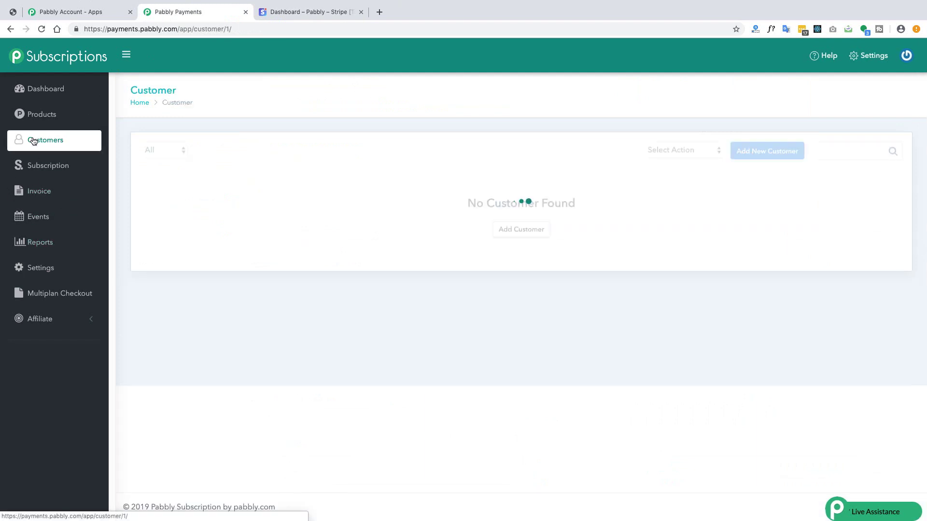
click(681, 150)
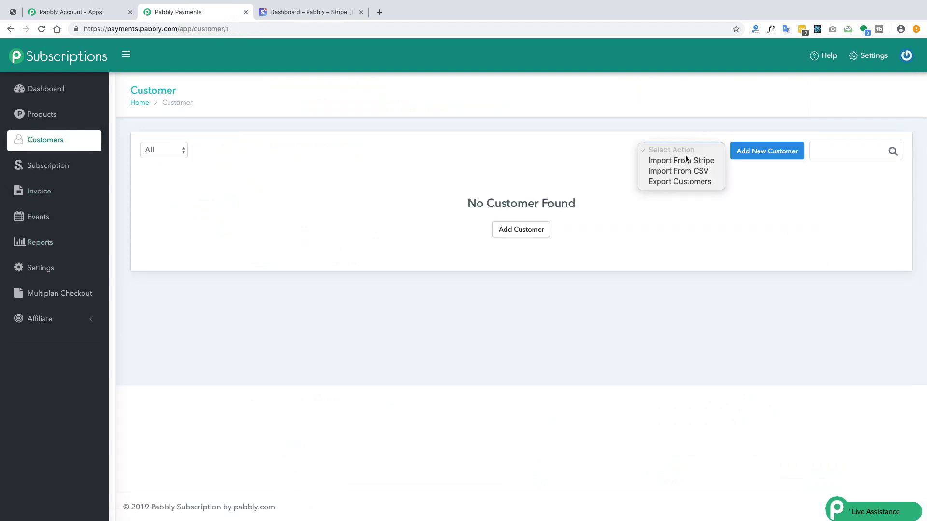
click(688, 163)
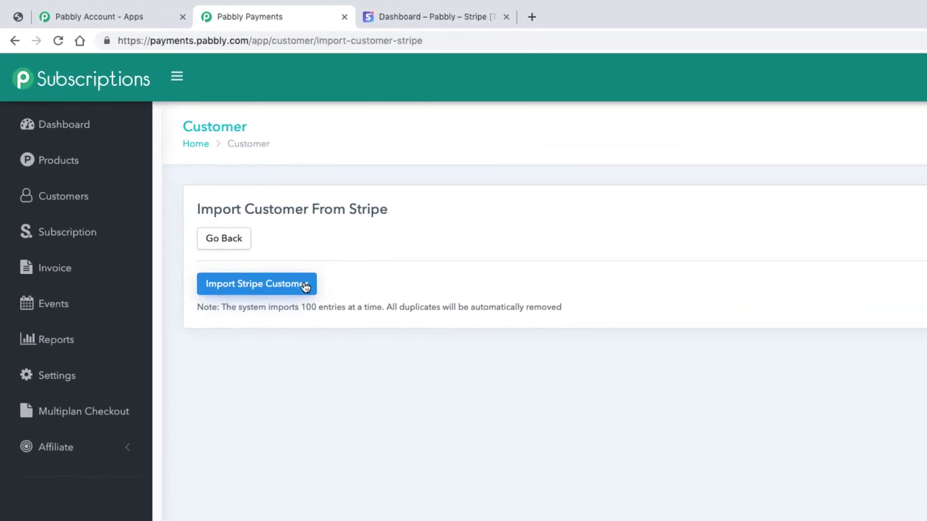
click(305, 286)
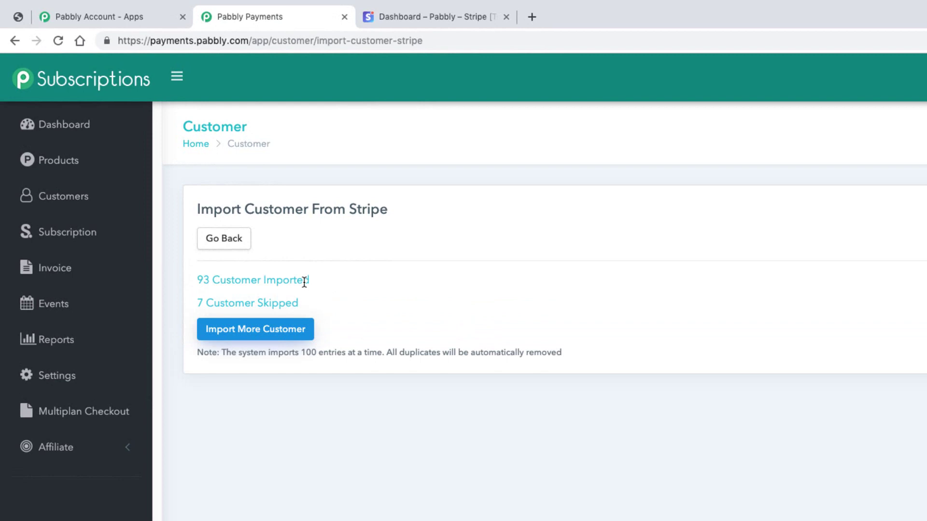
triple_click(546, 360)
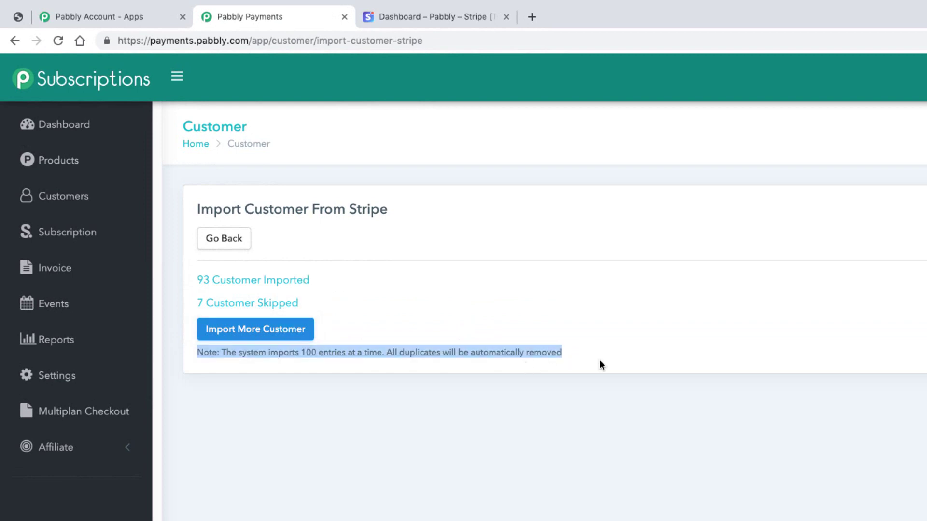
click(627, 365)
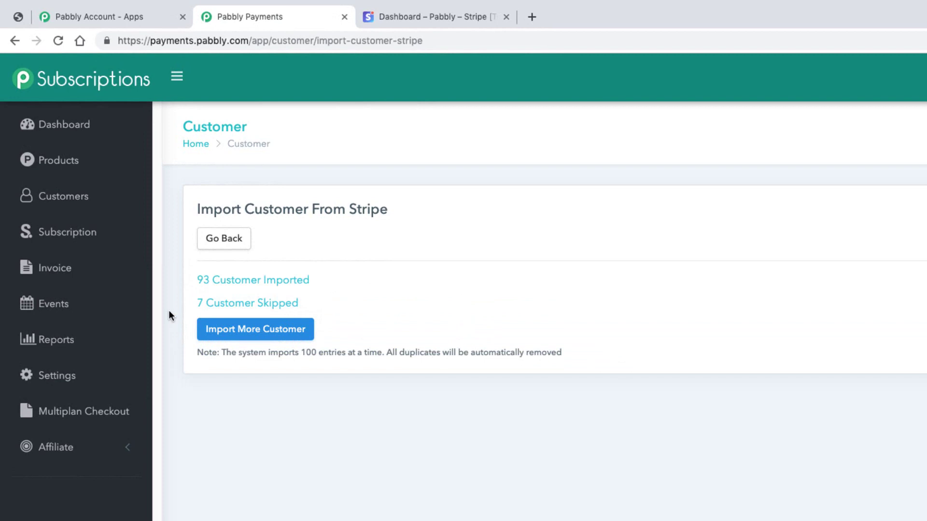
Import the remaining batch of customers from Stripe.
click(253, 327)
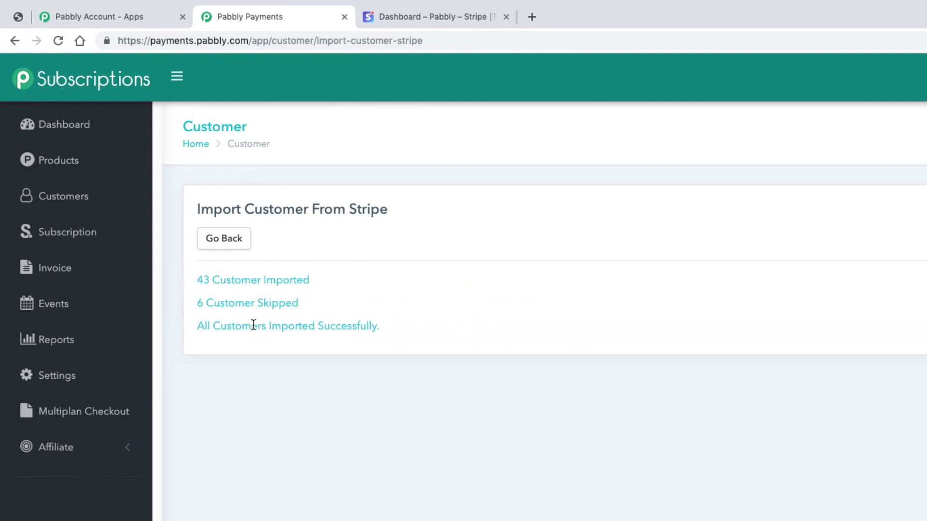
drag(377, 327, 201, 327)
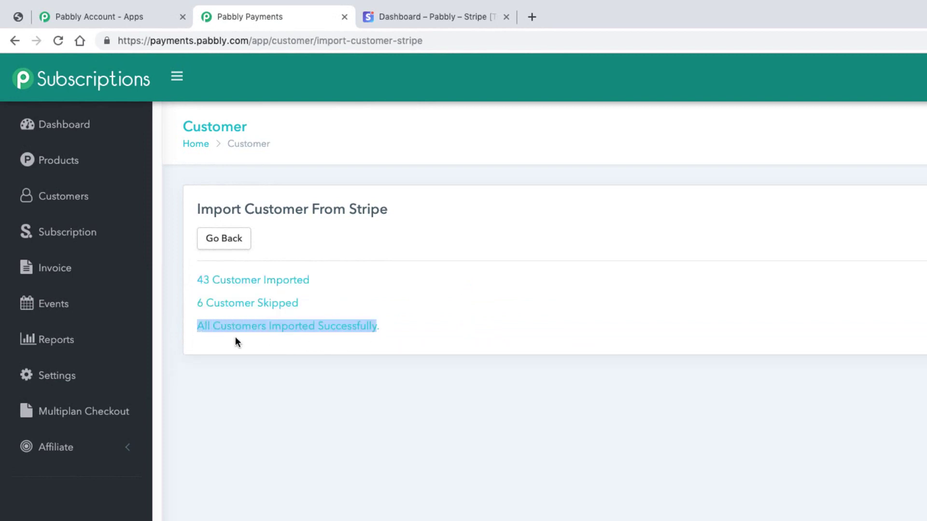
click(254, 343)
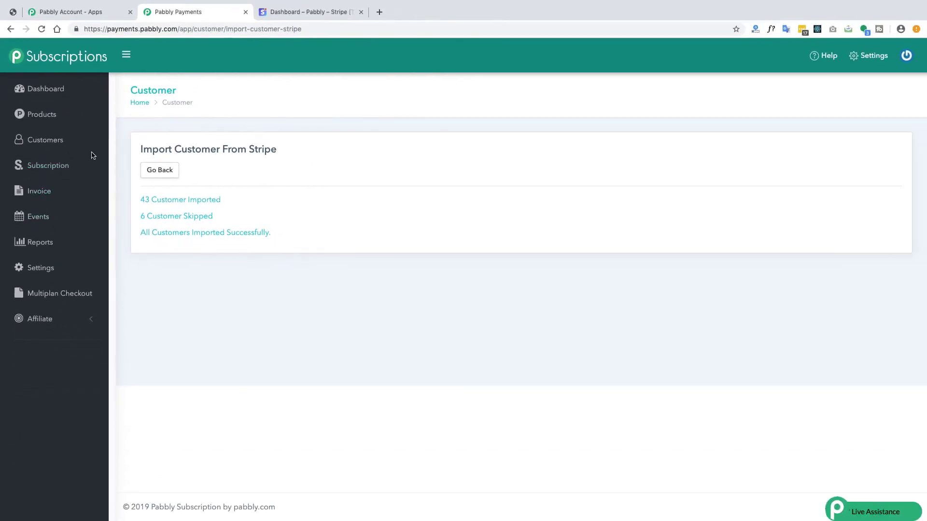
Start a new subscription from the second customer's record, selecting that customer's e-mail and enabling the e-mail notification.
click(45, 145)
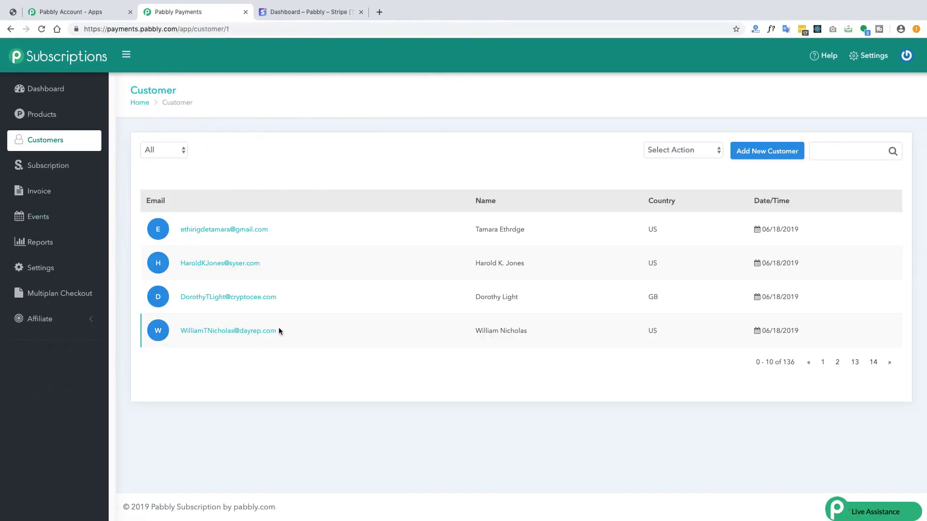
click(236, 262)
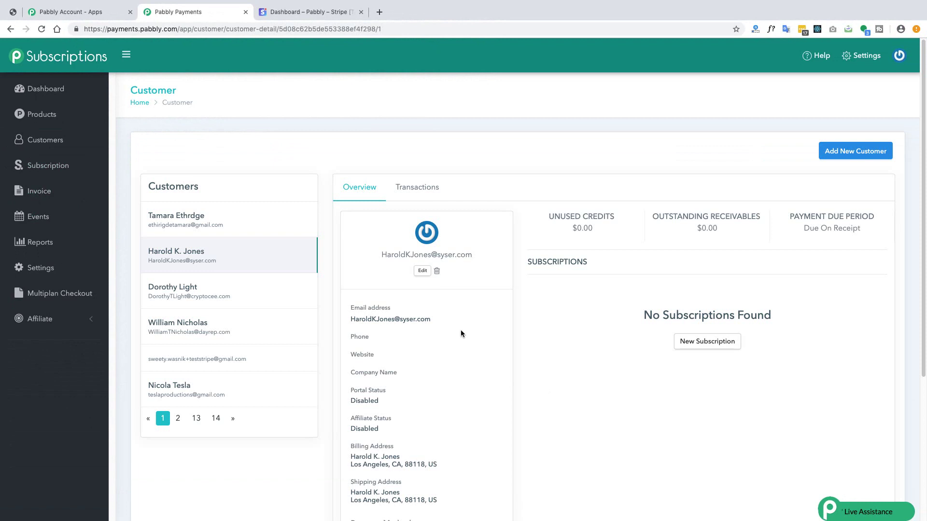
click(691, 351)
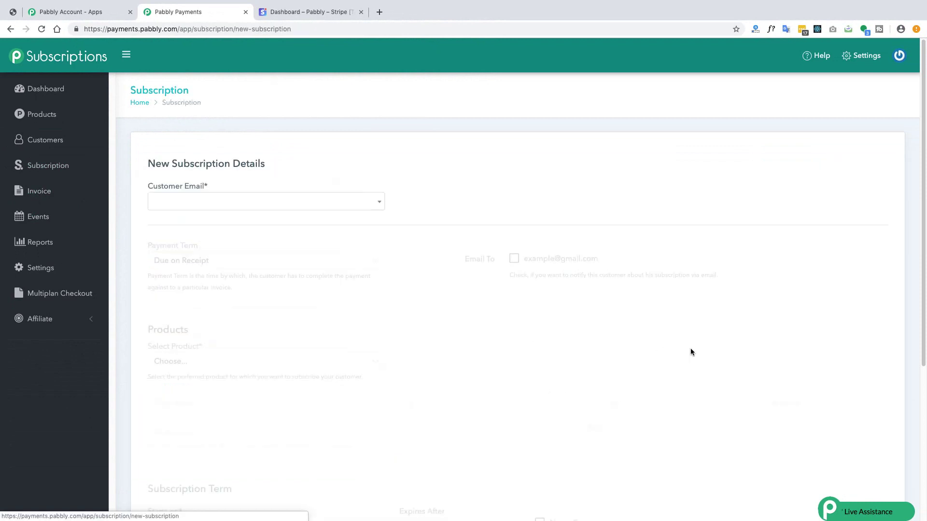
click(225, 207)
text(H)
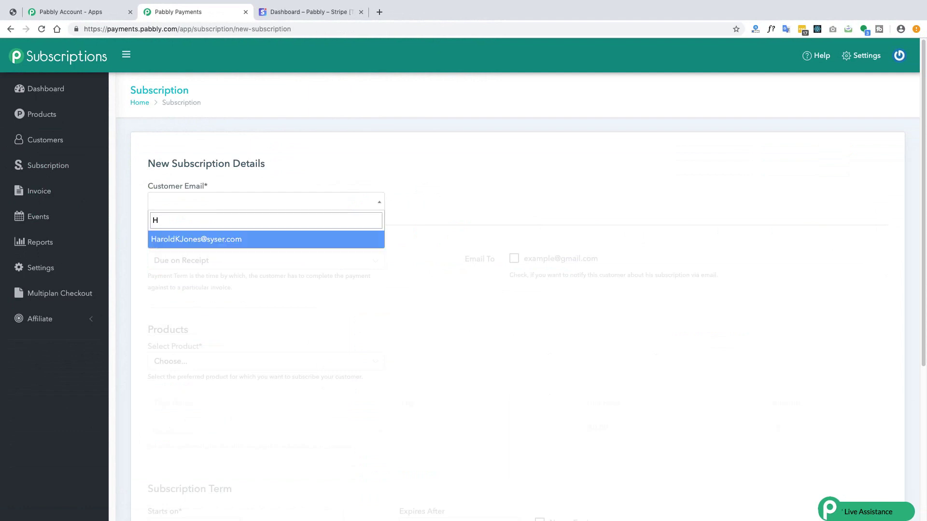
click(218, 239)
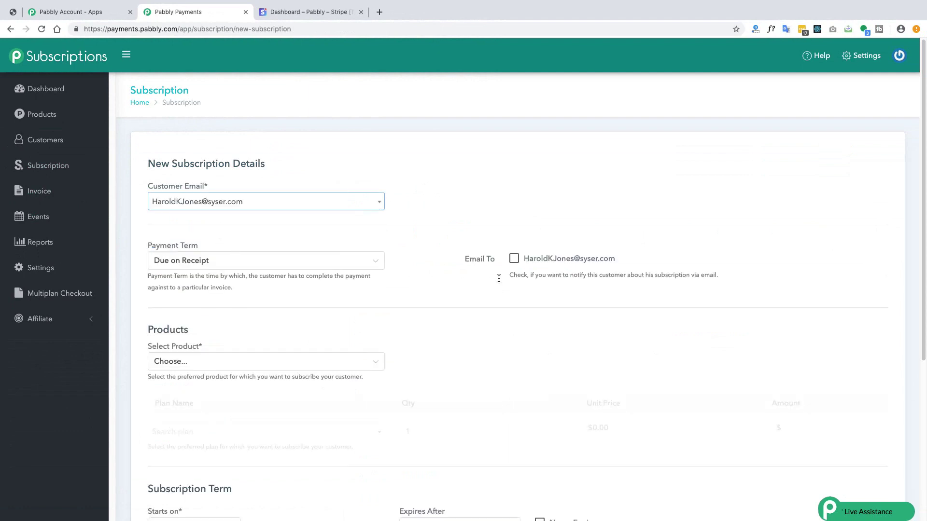
click(539, 263)
Select Product 1 and the plan Onetime299 for the subscription.
click(322, 362)
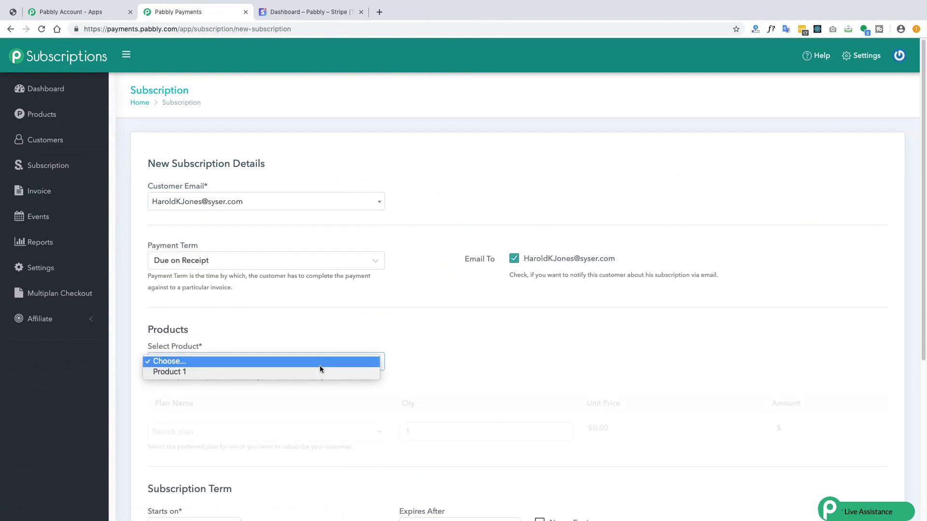
click(280, 372)
scroll(323, 365, down, 4)
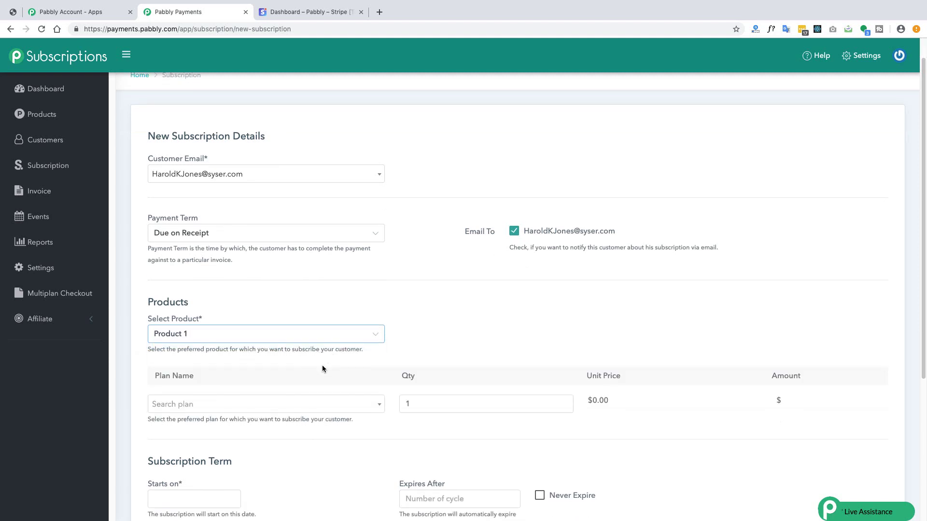
click(337, 255)
click(305, 292)
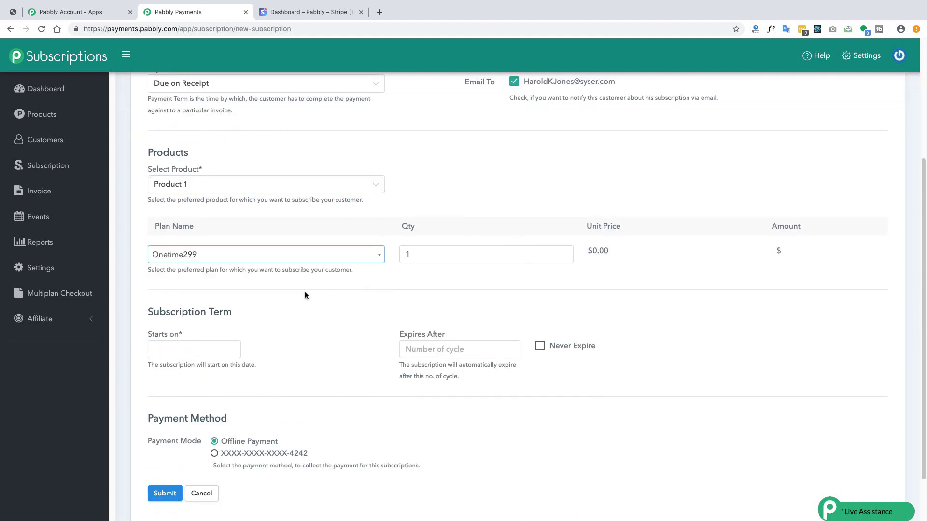
Set the payment mode to the customer's saved card and submit the new subscription.
scroll(392, 326, down, 5)
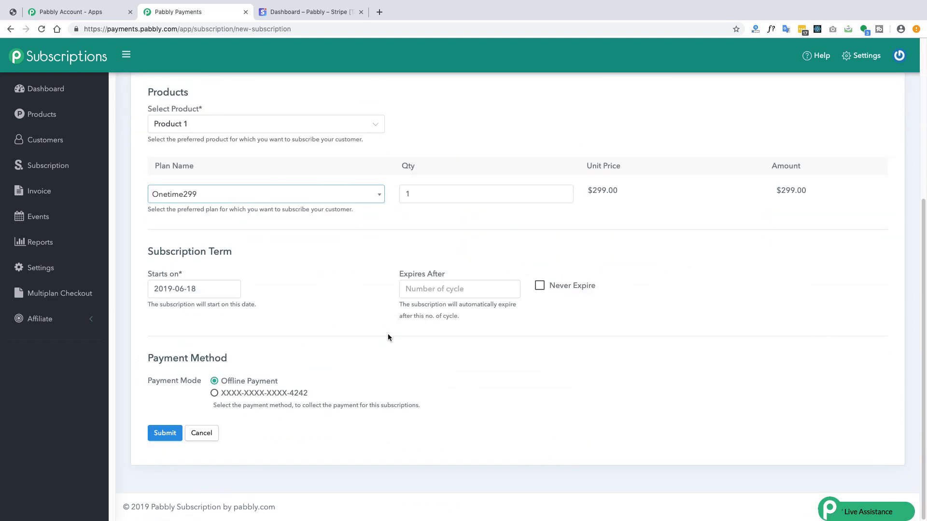
click(300, 394)
click(165, 434)
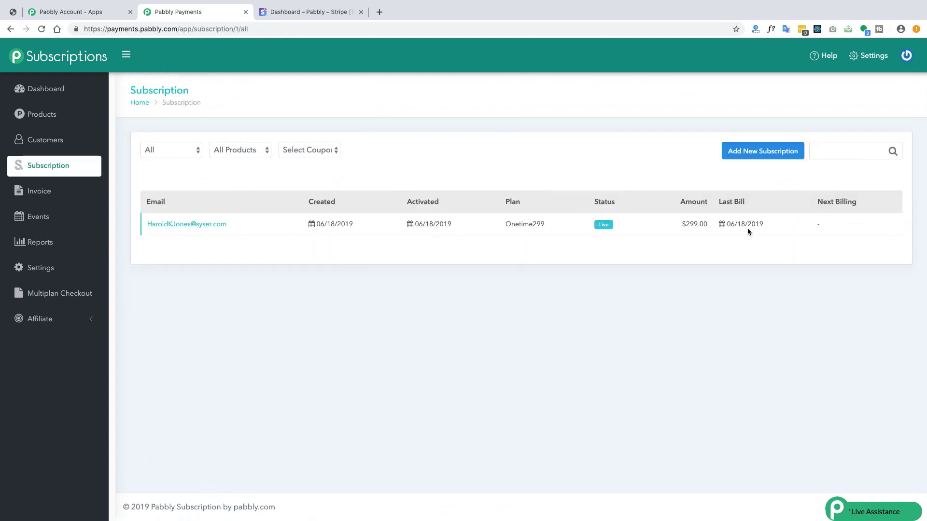
Review the invoice list for the new subscription and the sales figures on the dashboard.
click(33, 197)
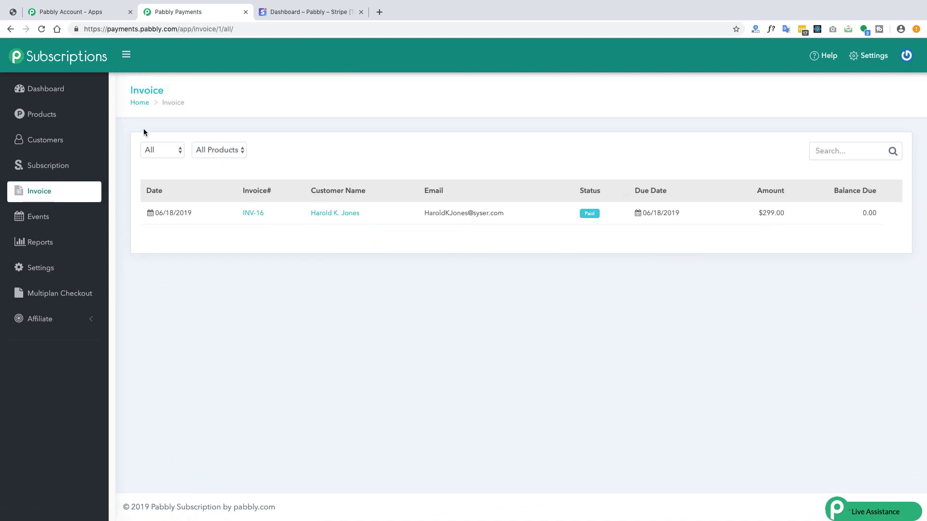
click(22, 91)
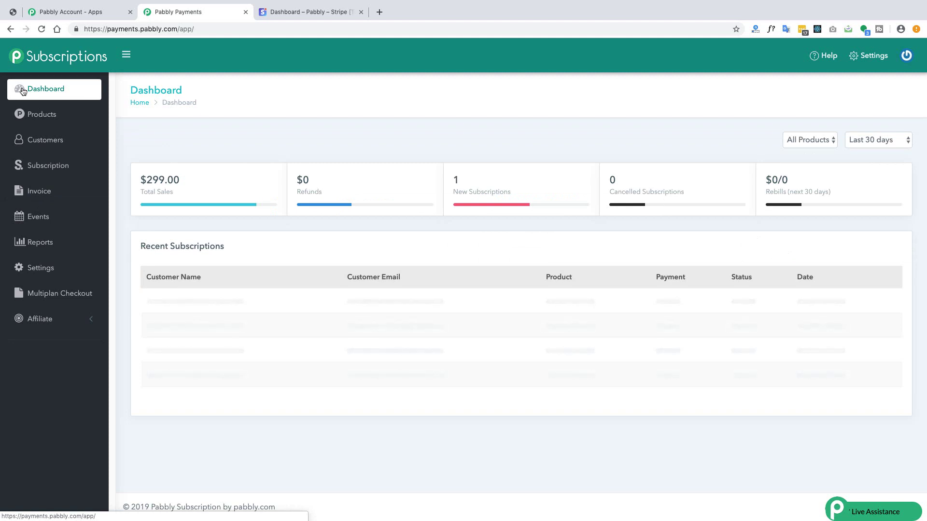
Open the customer import from CSV and check the column layout of the customers-sample spreadsheet.
click(49, 140)
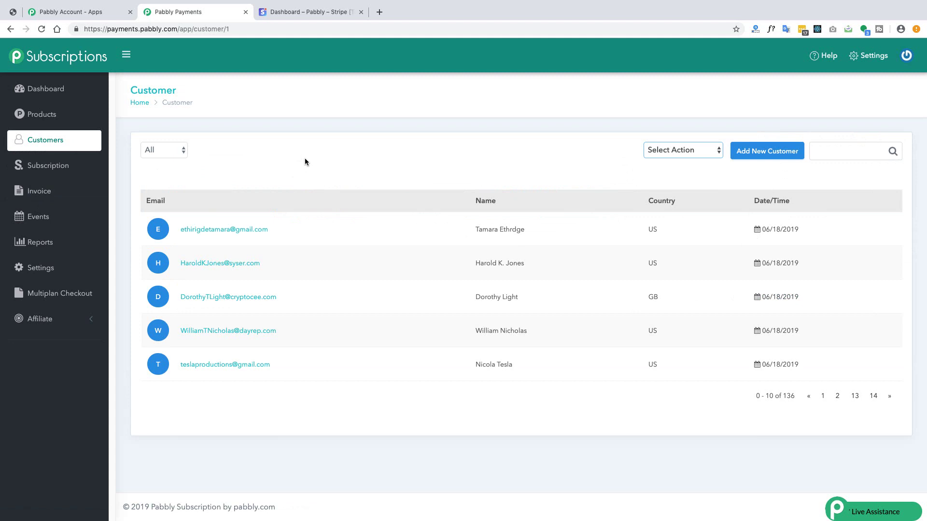
click(664, 151)
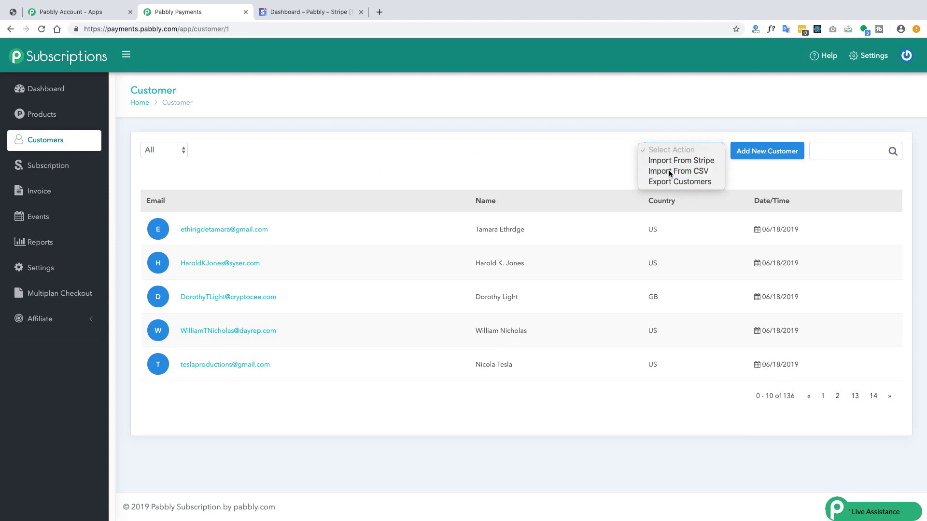
click(669, 172)
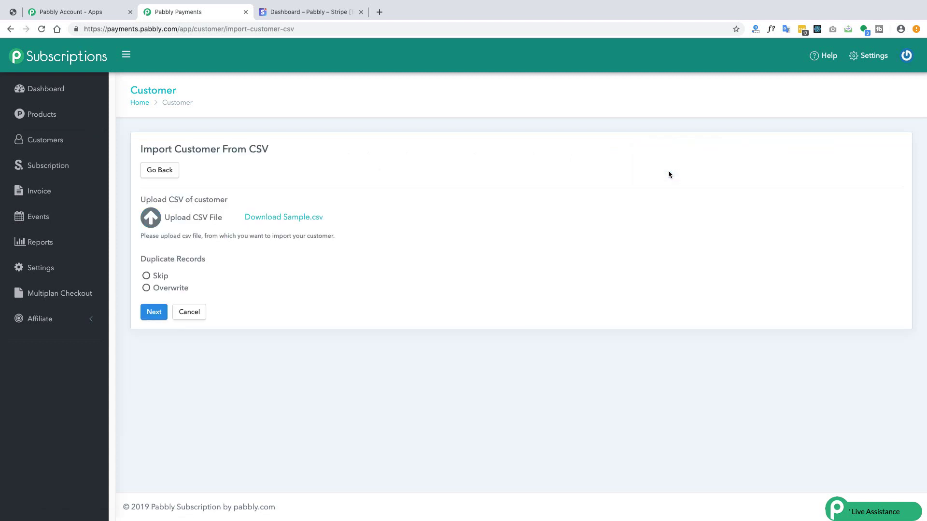
key(super+Tab)
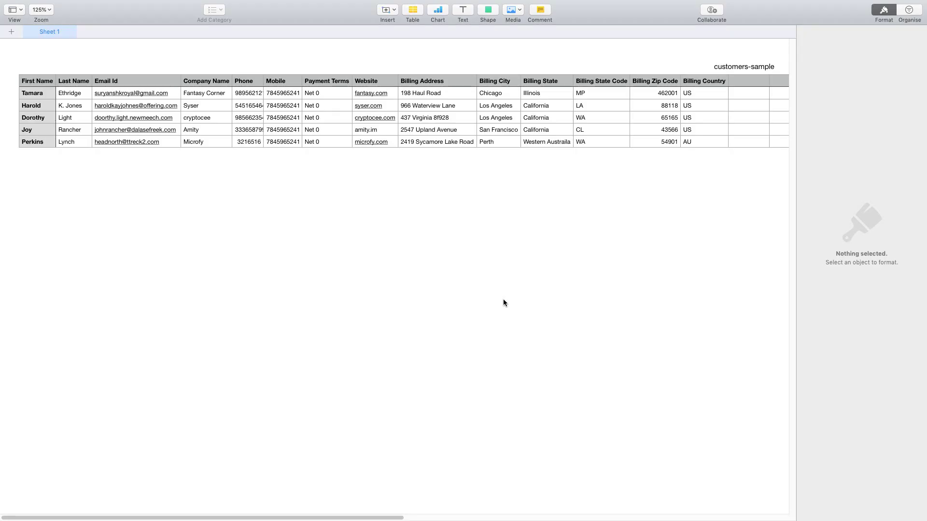
key(super+Tab)
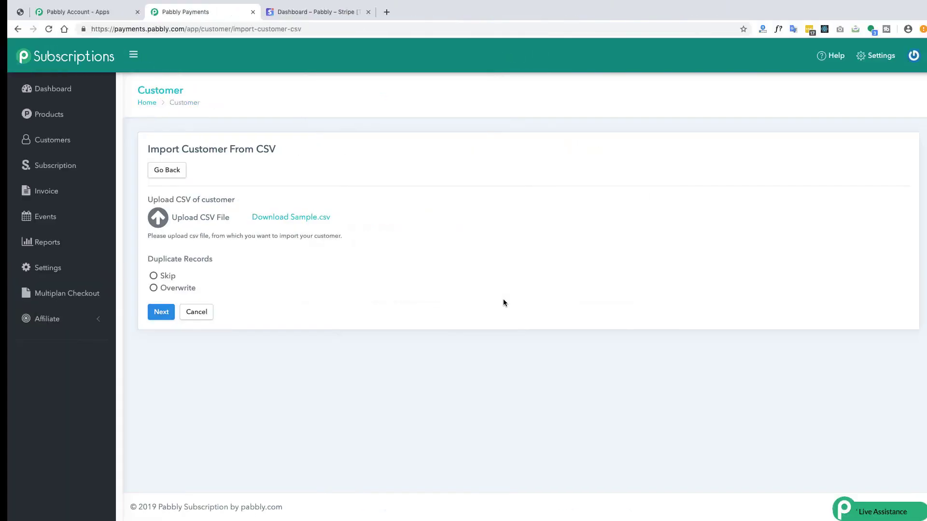
Upload customers-sample.csv from the Desktop, set duplicate records to Skip and proceed to the field mapping.
click(150, 216)
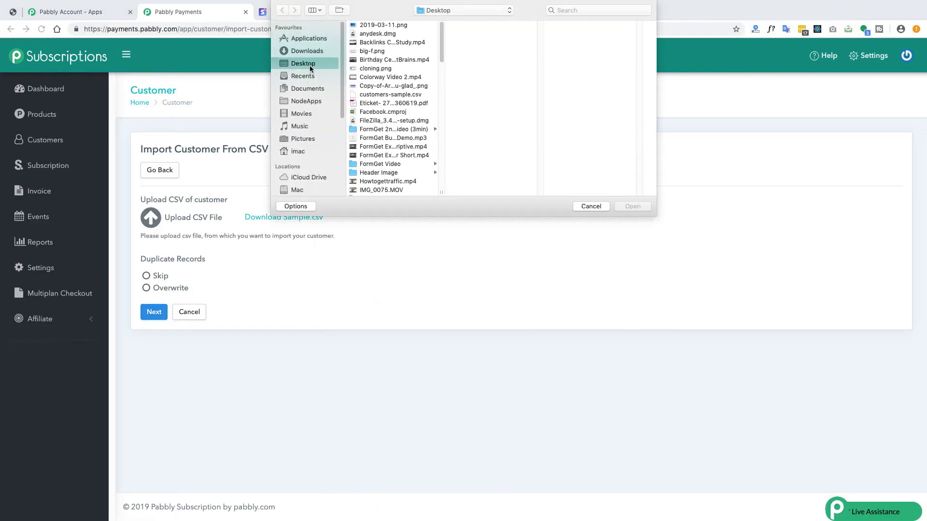
click(381, 94)
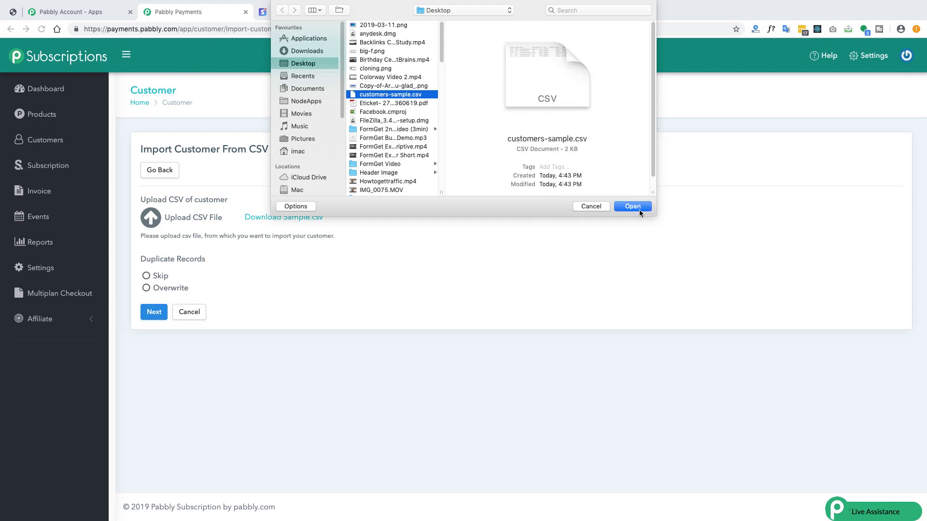
click(639, 210)
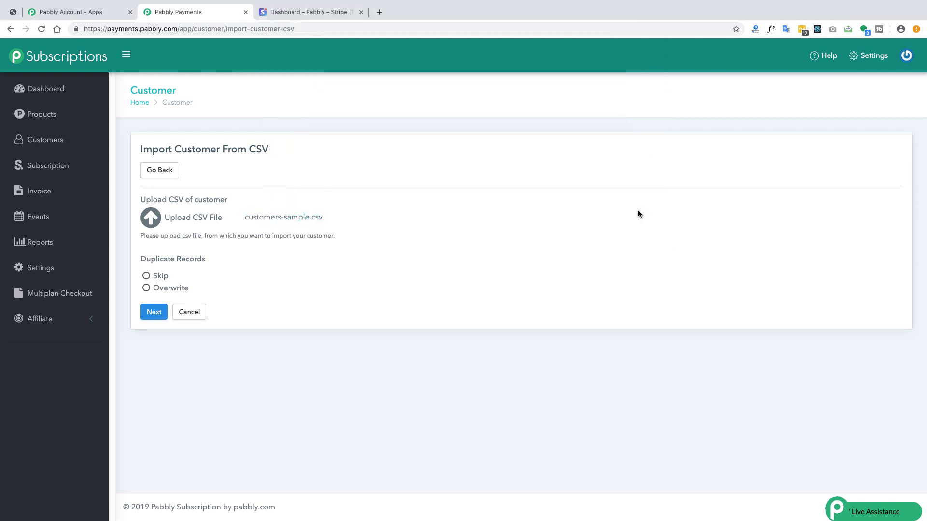
click(145, 276)
click(155, 314)
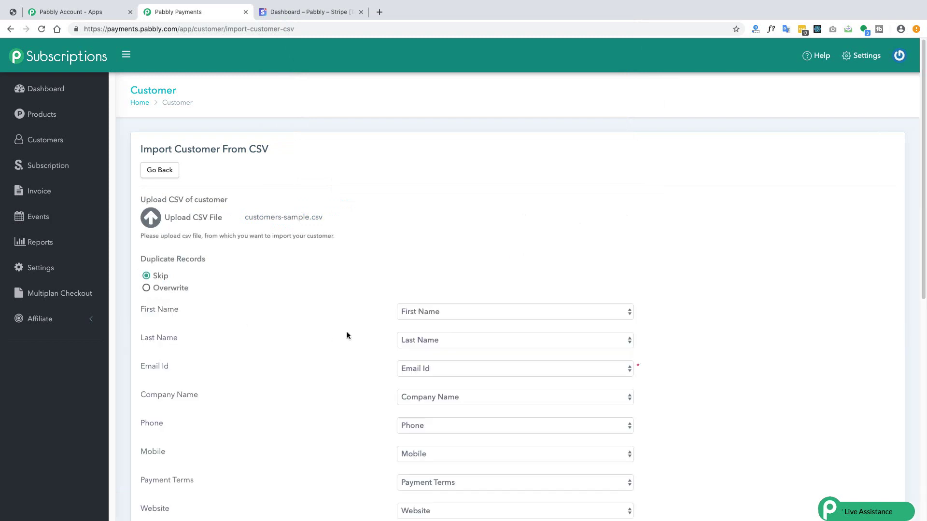
Map First Name, Last Name, Email Id and Company Name to their matching CSV columns and run the customer import.
click(476, 312)
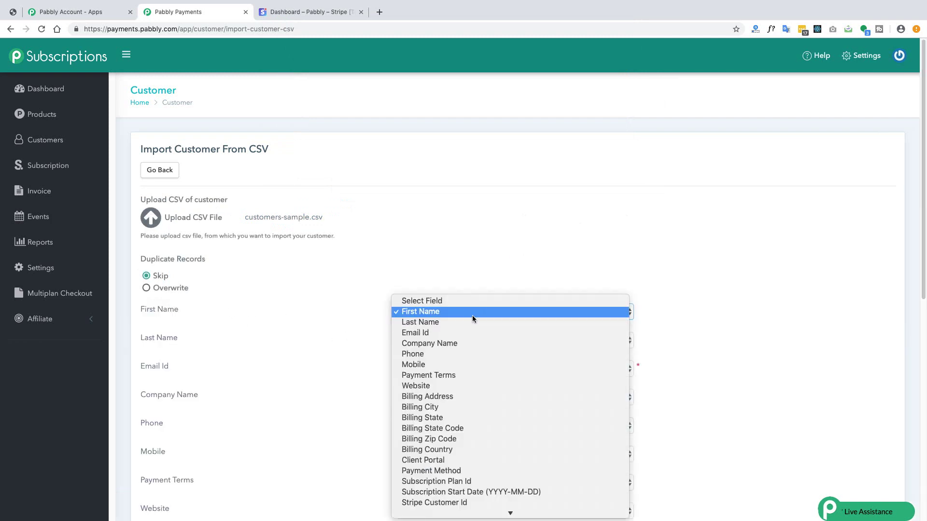
click(472, 314)
click(456, 340)
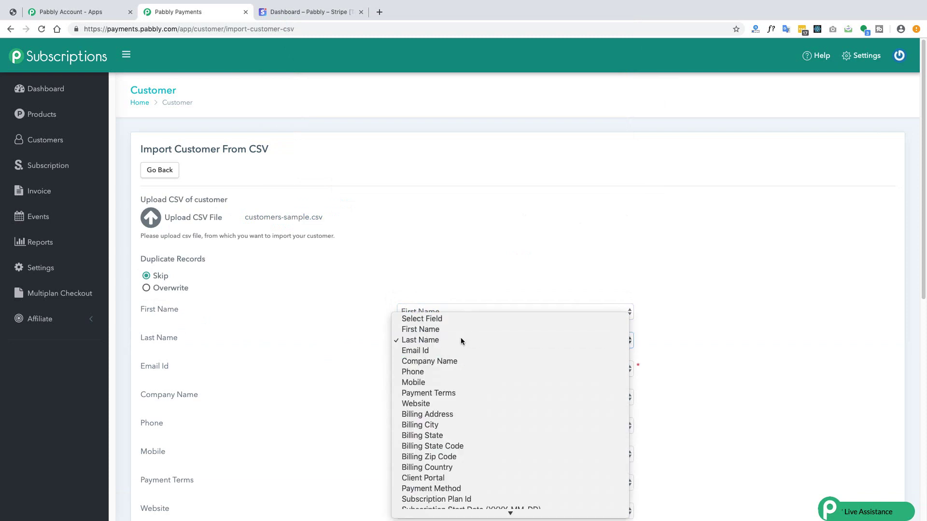
click(460, 340)
click(464, 370)
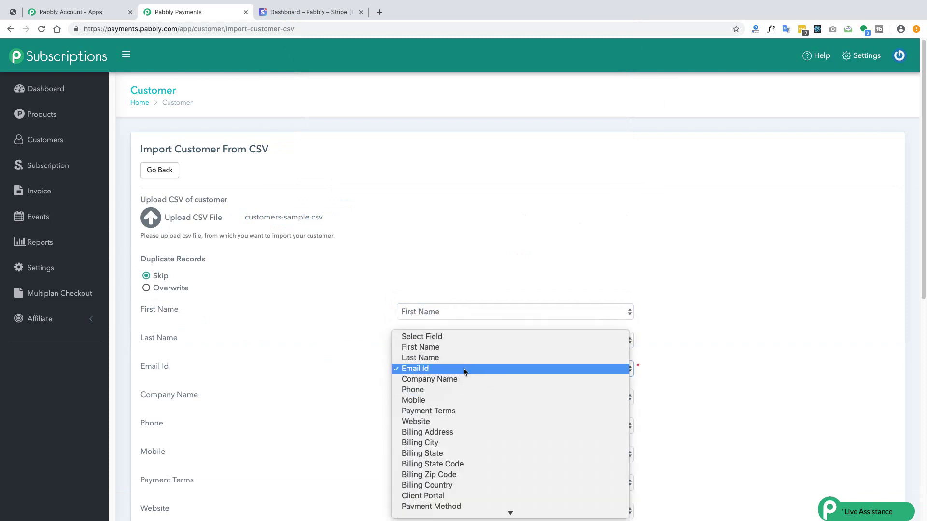
click(462, 372)
click(461, 398)
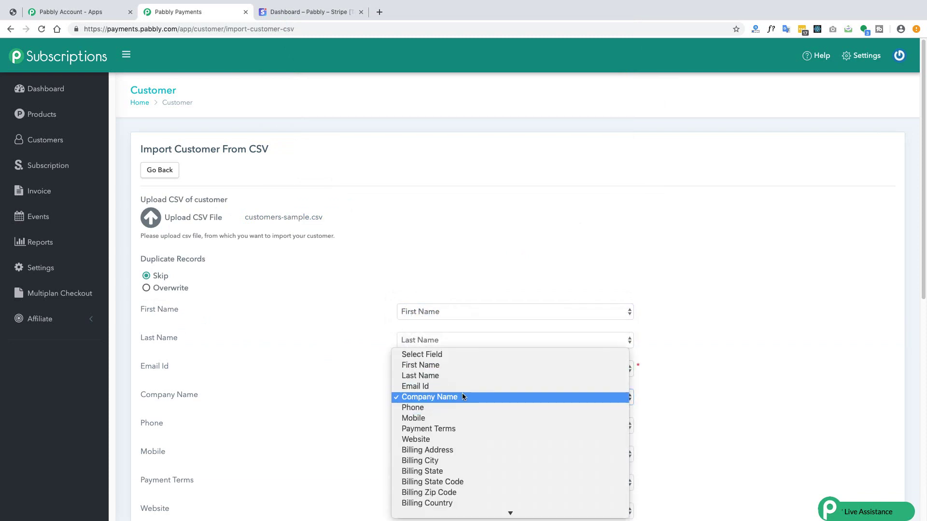
click(462, 394)
scroll(284, 358, down, 10)
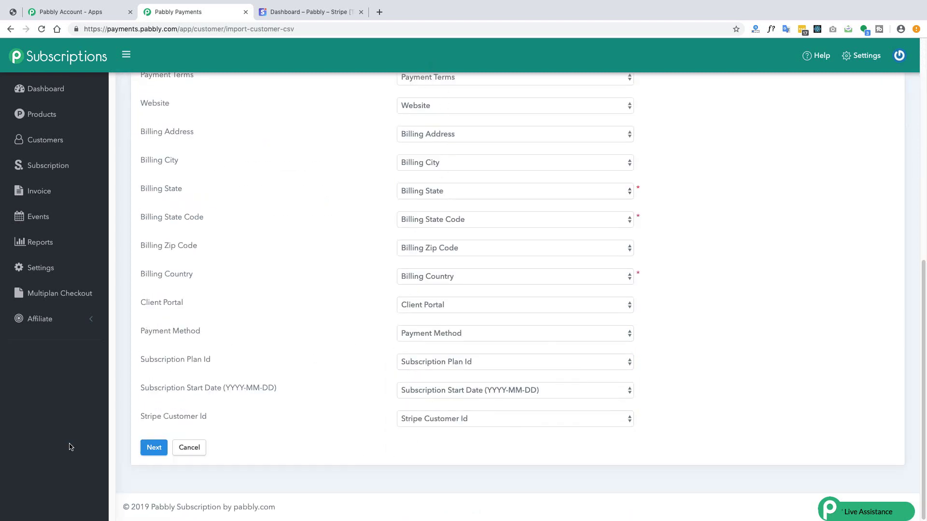
click(155, 448)
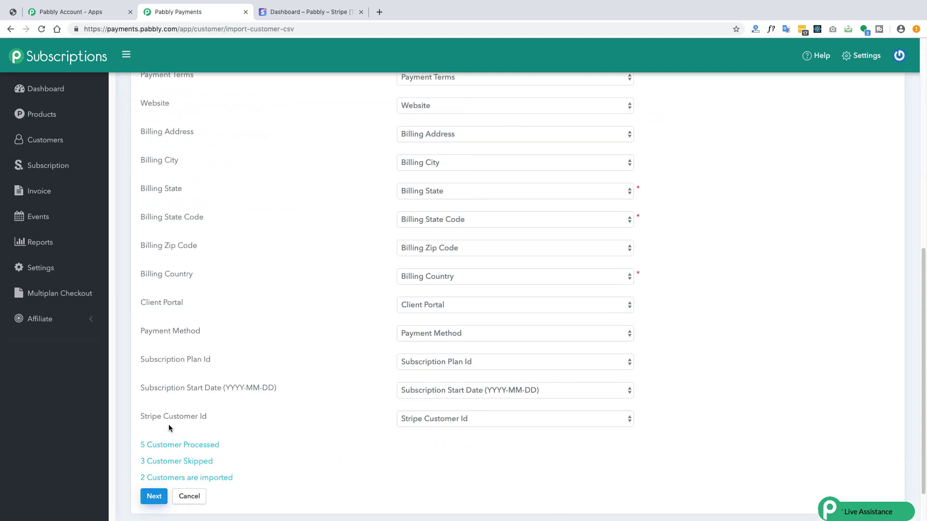
Review the import summary and check the customer list for the imported customers.
drag(236, 476, 142, 445)
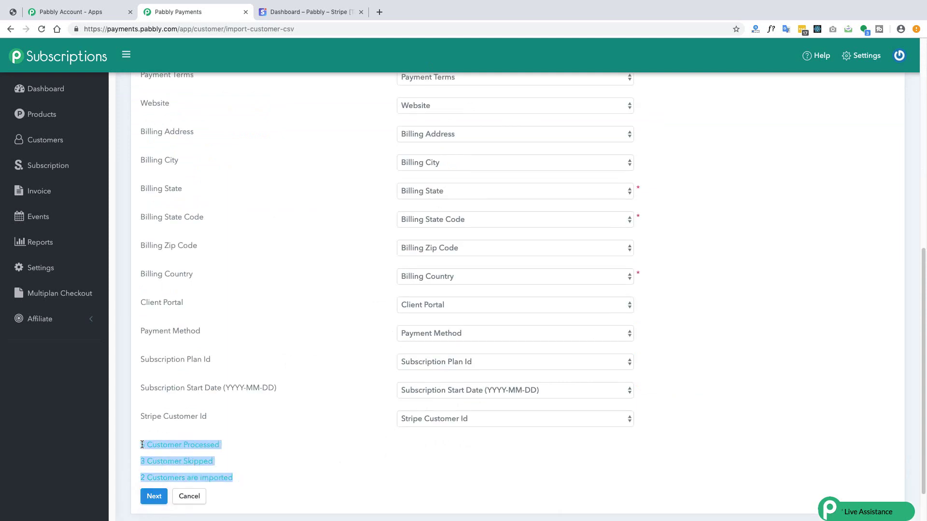
click(319, 433)
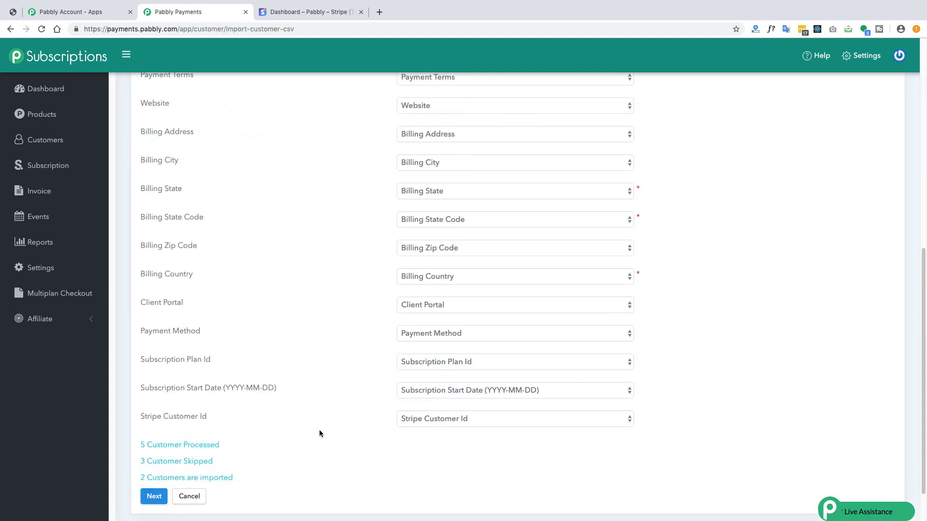
click(39, 145)
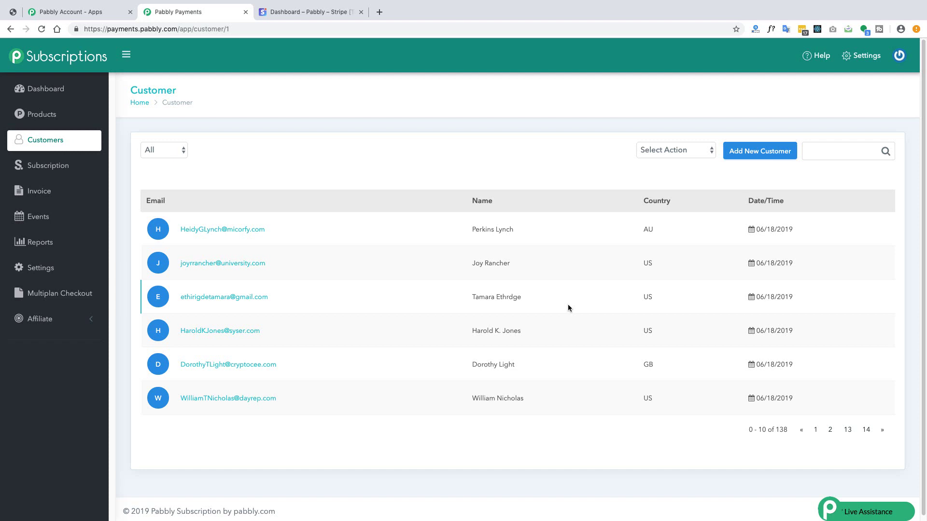
Reopen the customer import from CSV and add the header Payment Method after Client Portal in the customers-sample spreadsheet.
click(676, 150)
click(682, 172)
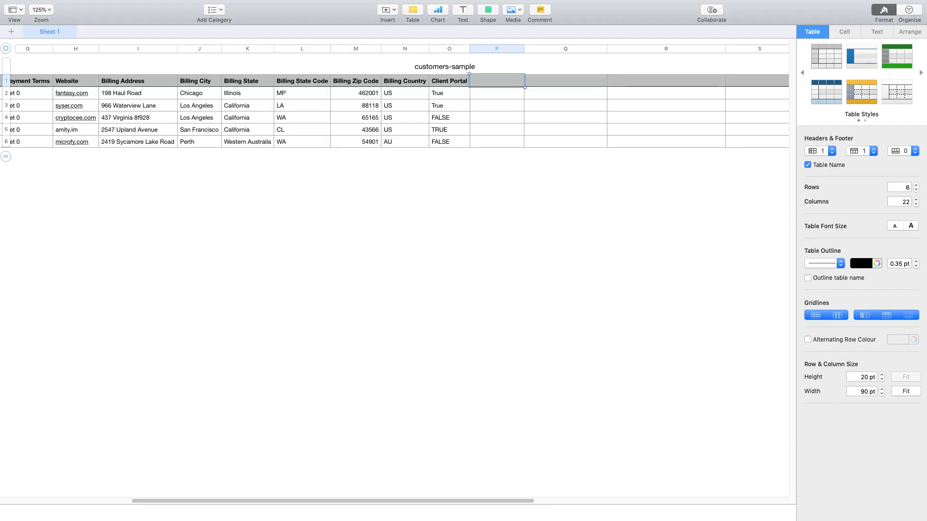
text(Paymn)
text(ent)
text( Method)
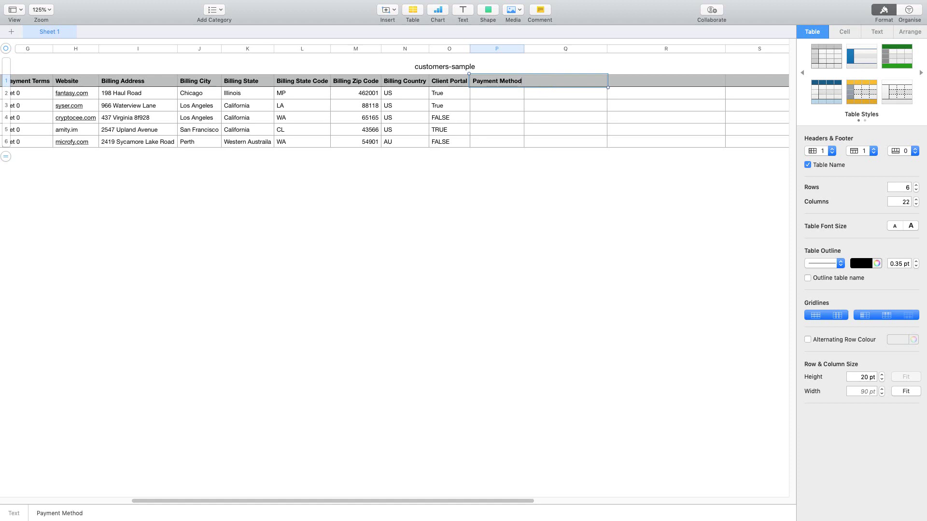
key(Return)
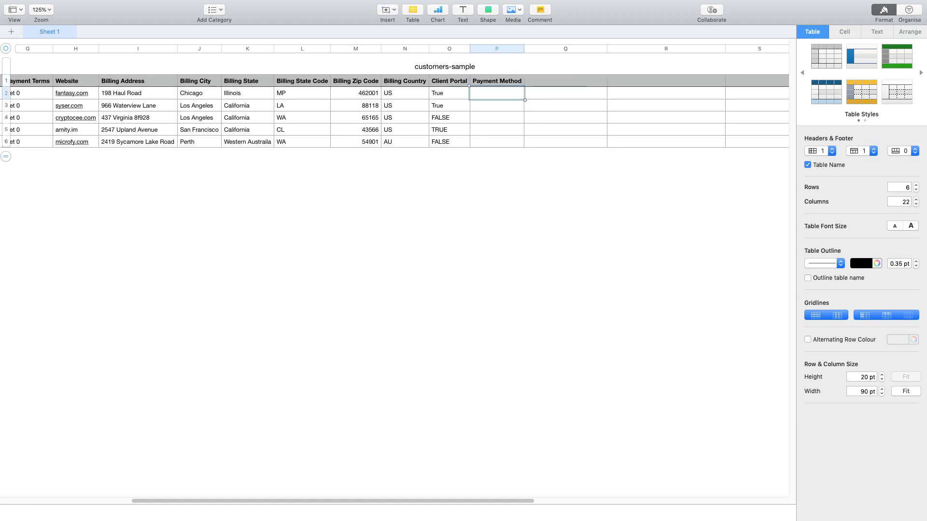
Fill the Payment Method column with stripe for all five customers in rows 2 to 6.
text(stripe)
key(Return)
text(stripe)
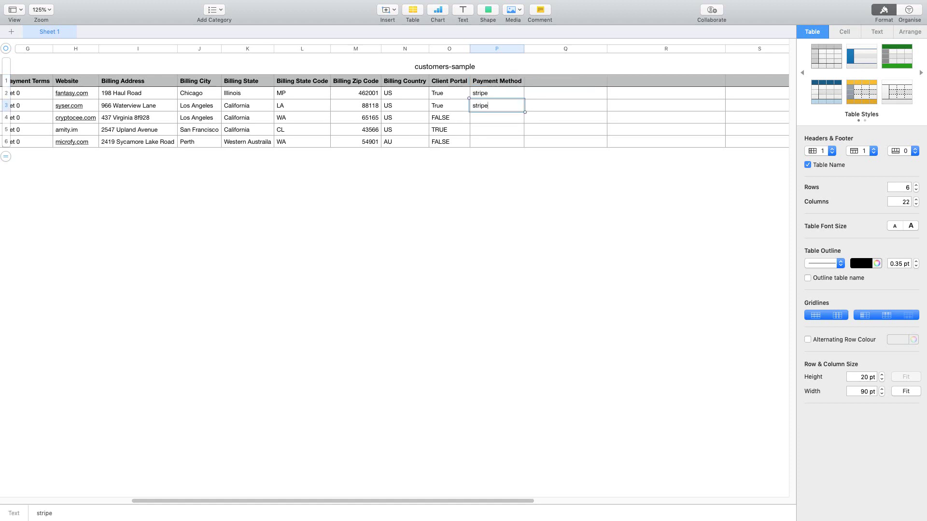
key(Return)
text(strip)
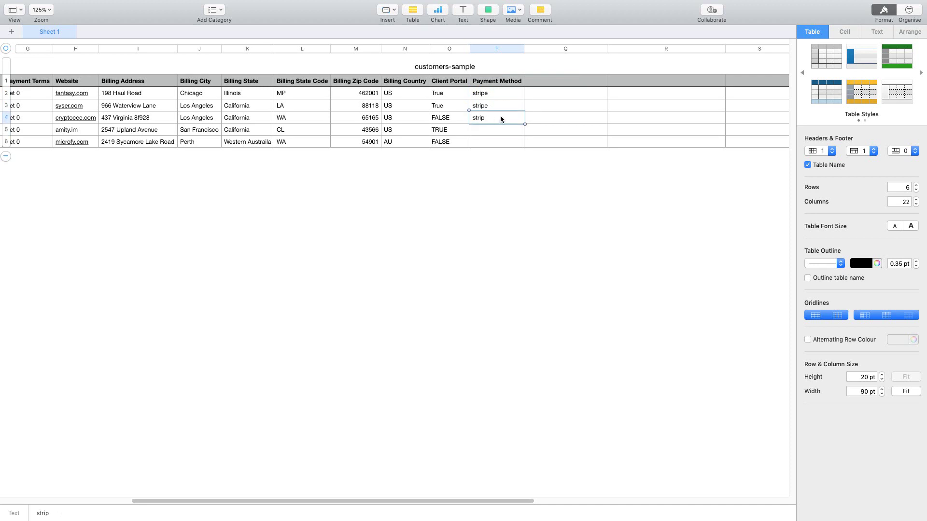
text(e)
key(Return)
text(stripe)
key(Return)
text(stripe)
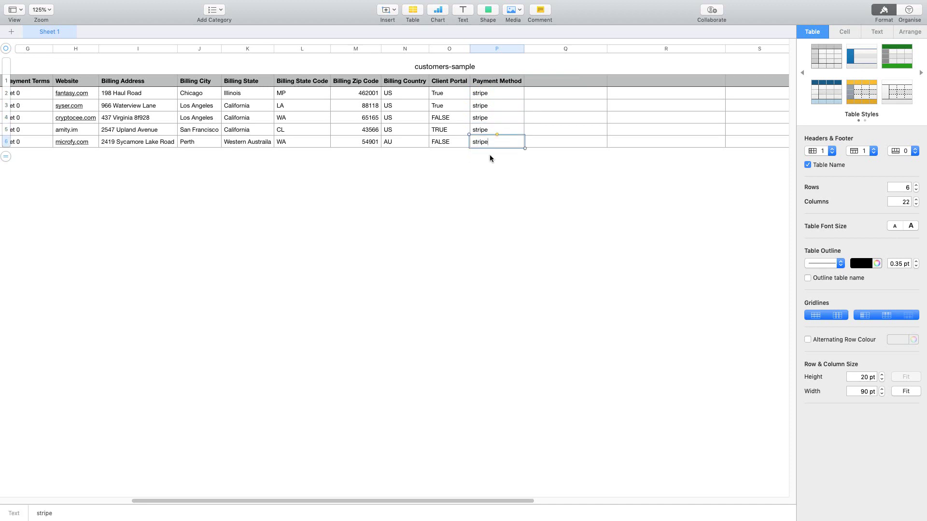
Add the header Subscription Plan Id in column Q of the customers-sample spreadsheet.
click(563, 80)
text(Subscri)
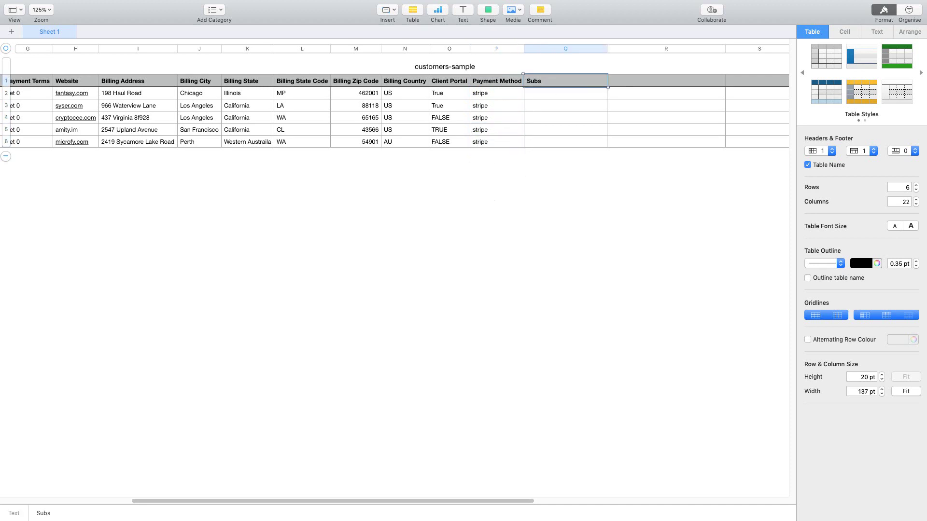
text(ption Plan Id)
key(Return)
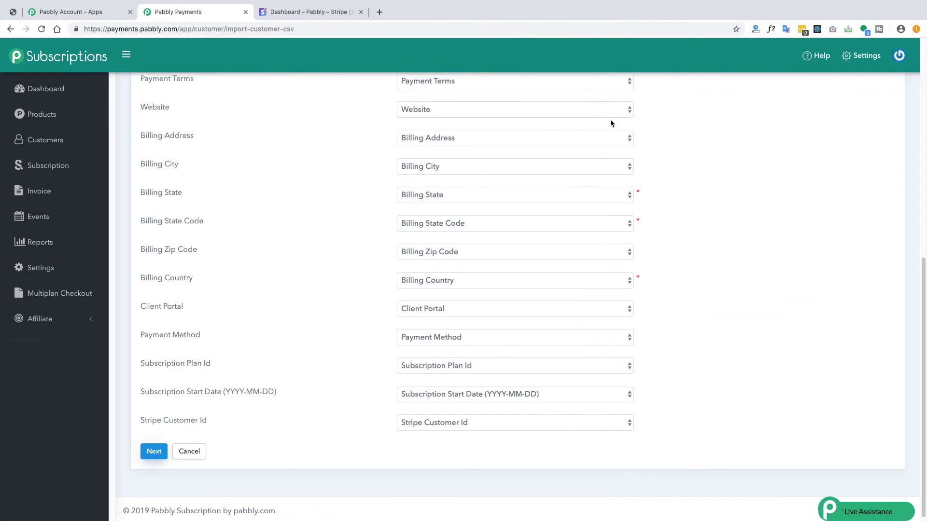
Switch to Pabbly Subscriptions and start a new plan in Product 1 named FormGet importing, priced at $50.
scroll(43, 173, up, 10)
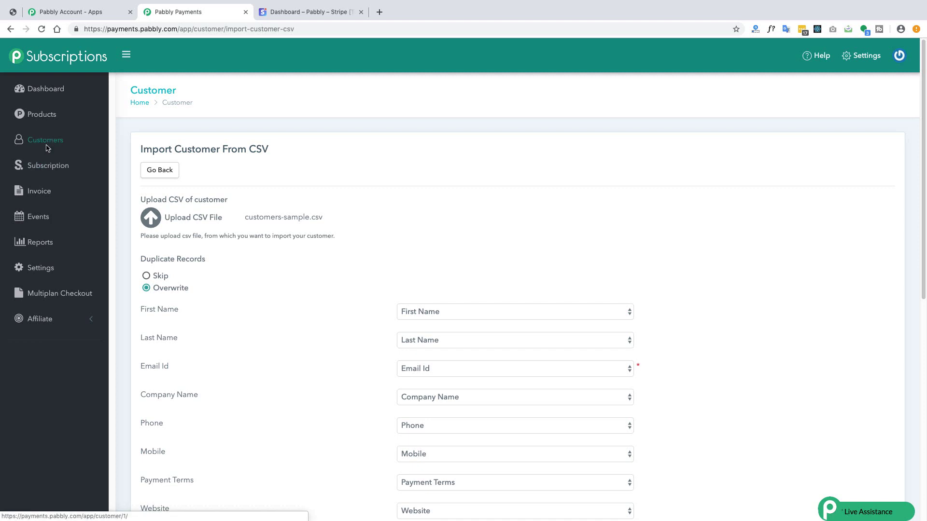
click(46, 115)
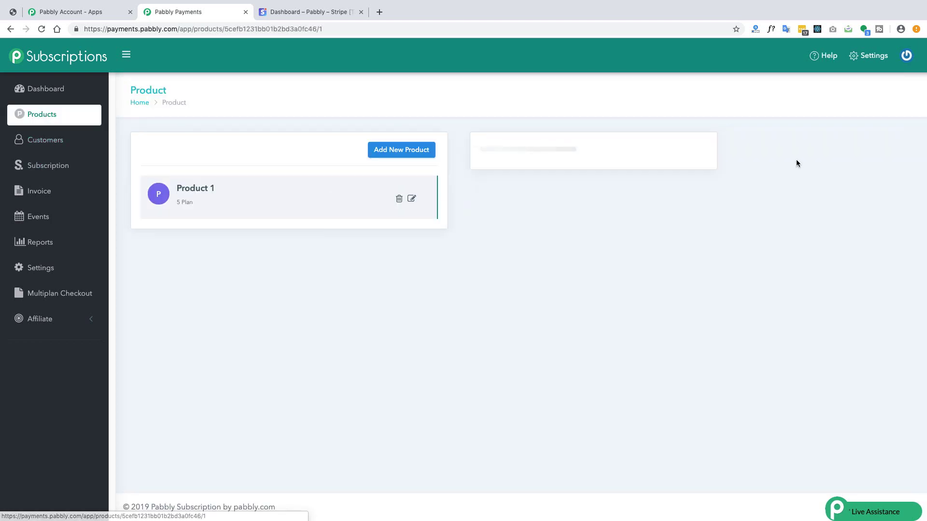
click(827, 151)
click(745, 193)
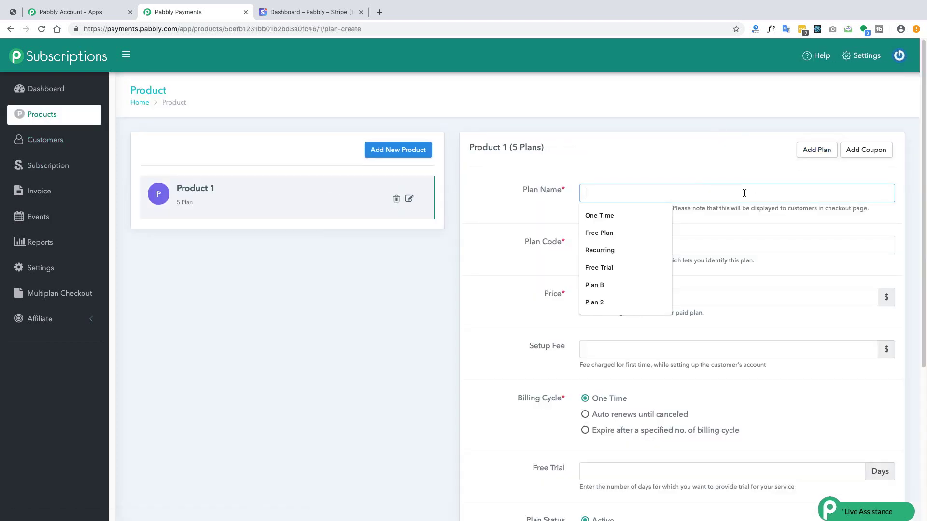
text(FormGet)
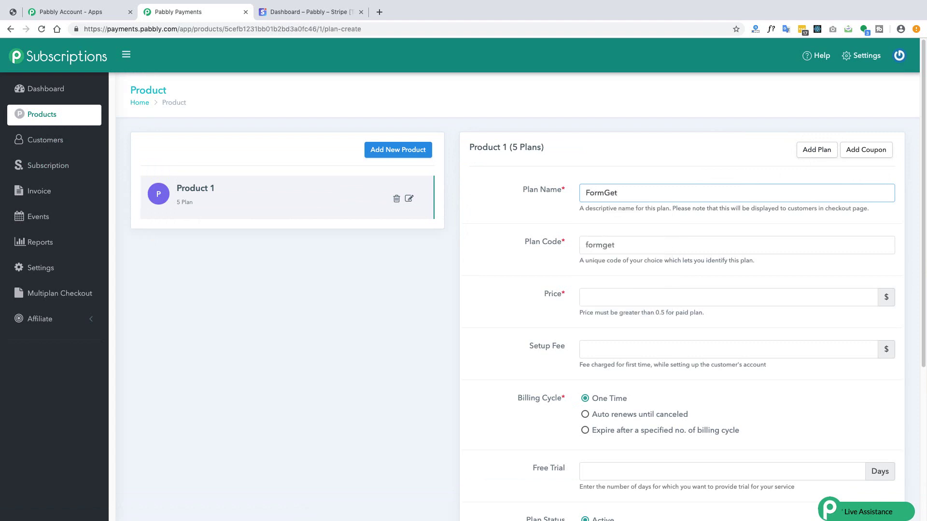
text( importing)
key(Tab)
key(Tab)
text(50)
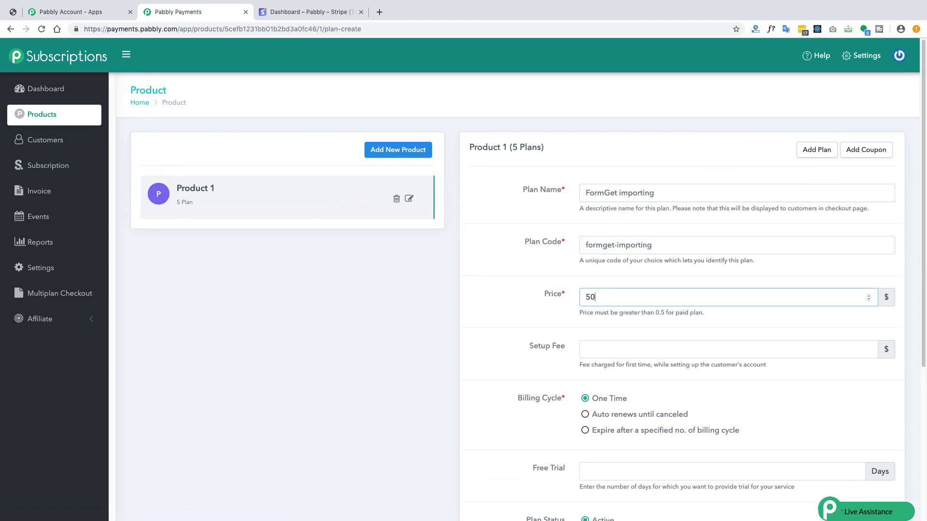
Set the plan's billing cycle to auto renew until canceled, billed every 1 month, and submit the plan.
key(Tab)
click(585, 414)
scroll(558, 407, down, 5)
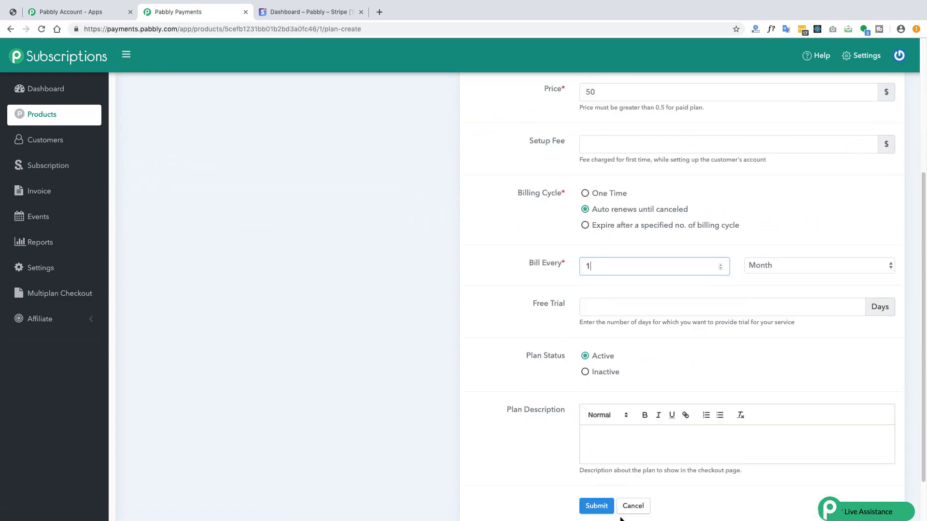
click(595, 505)
Open the FormGet importing plan for editing and copy its plan ID from the end of the page address.
click(562, 398)
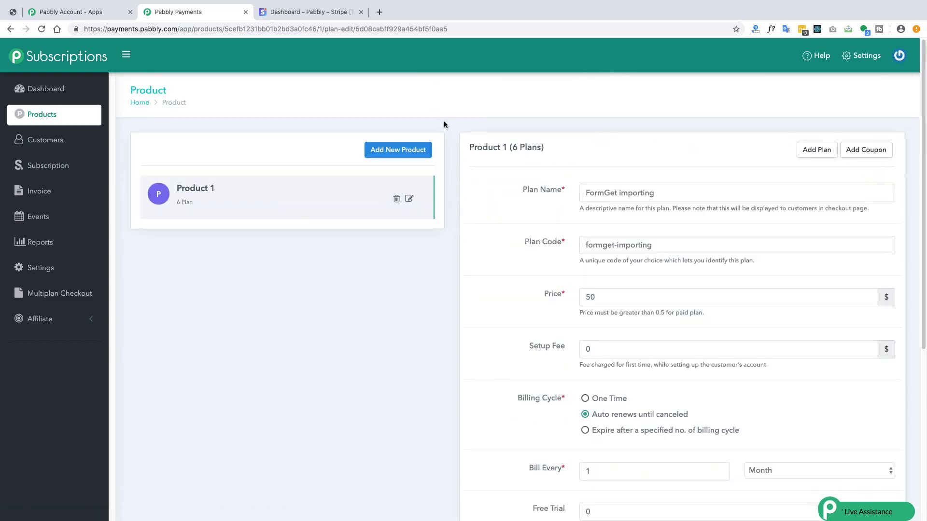
click(410, 30)
click(410, 30)
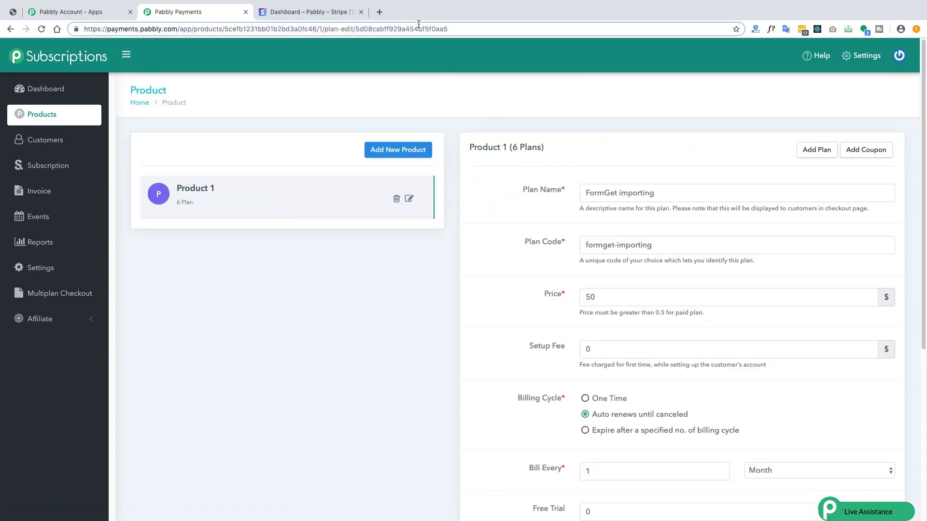
double_click(415, 35)
key(super+c)
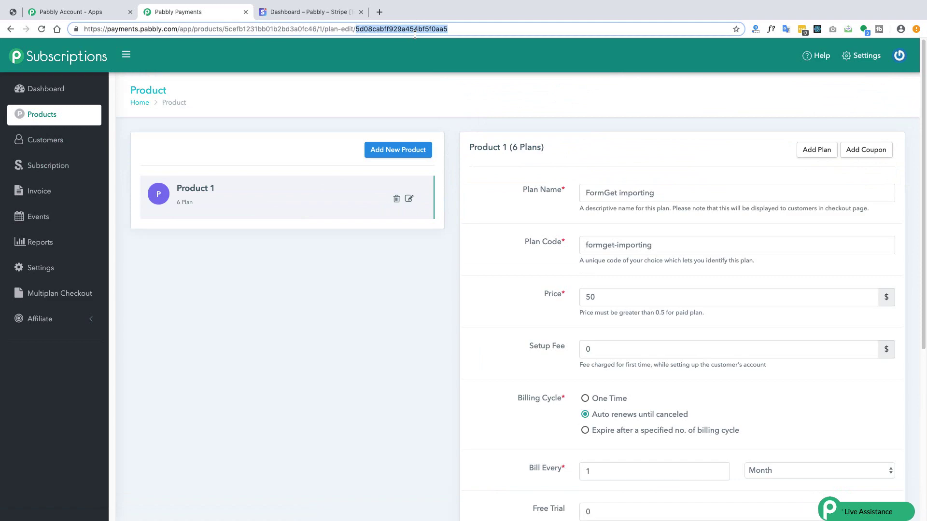
Switch to the customers-sample spreadsheet and paste the copied plan ID into Subscription Plan Id for rows 2 to 6.
key(super+Tab)
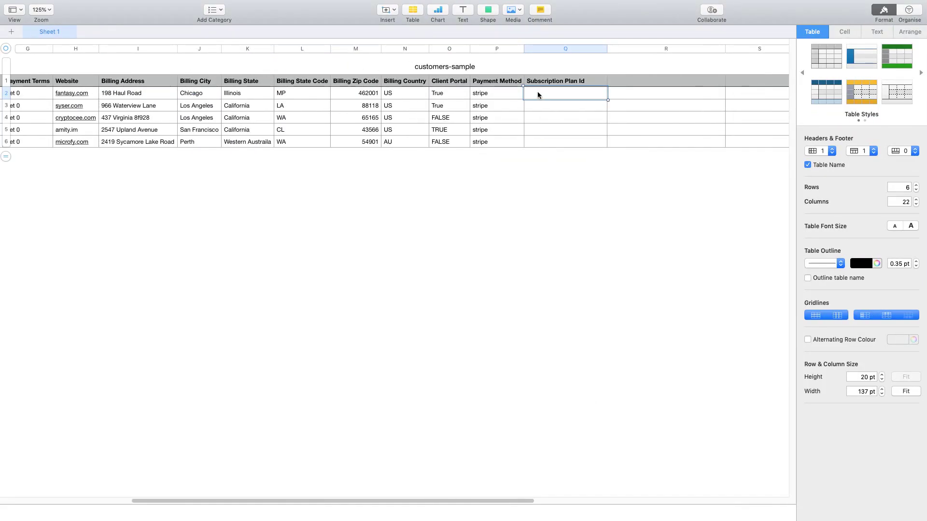
key(super+v)
drag(543, 99, 545, 144)
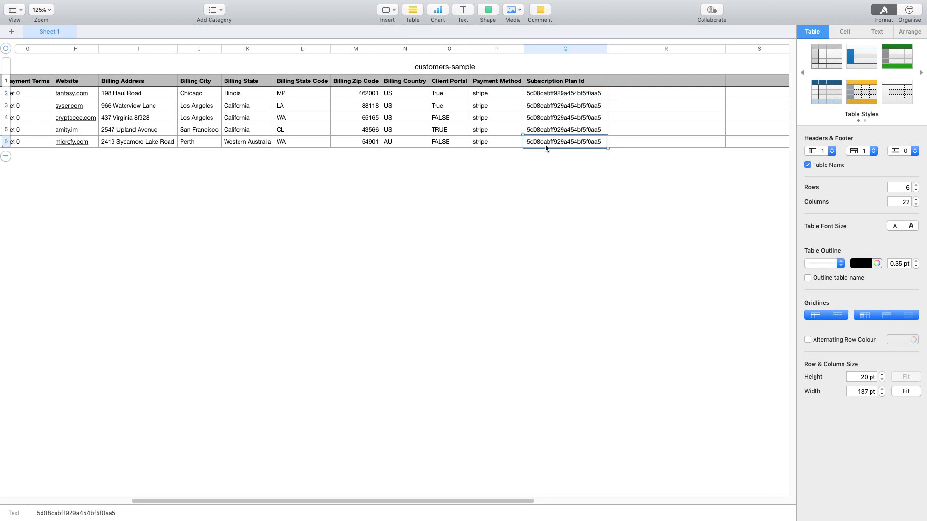
Add the header Subscription Start Date (YYYY-MM-DD) in column R.
click(647, 81)
text(Subscription St)
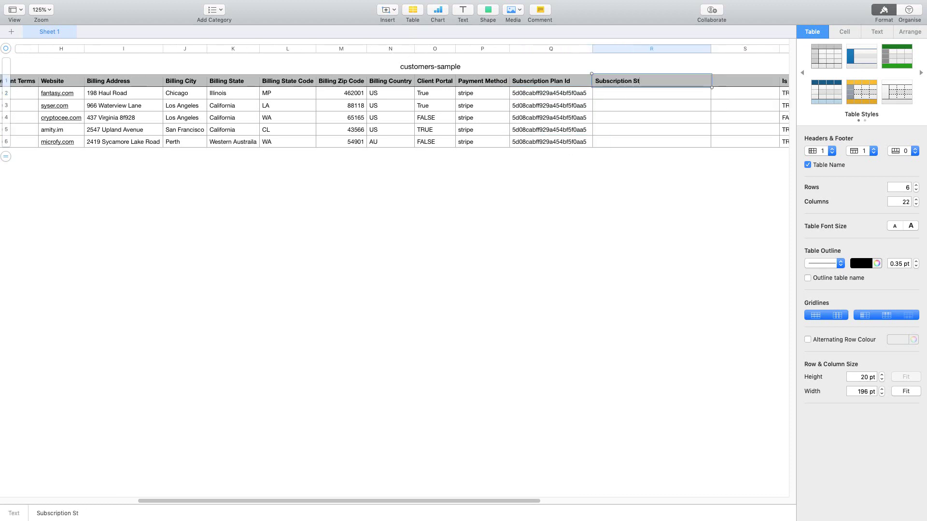
text(art Date (YYYY-MM-DD))
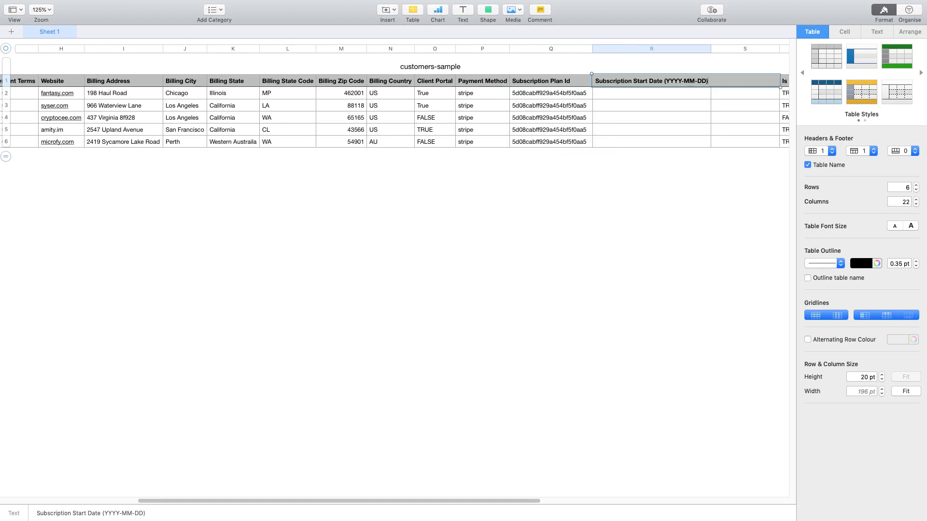
Enter 2019-06-18 as the subscription start date for all five customers in rows 2 to 6.
click(619, 98)
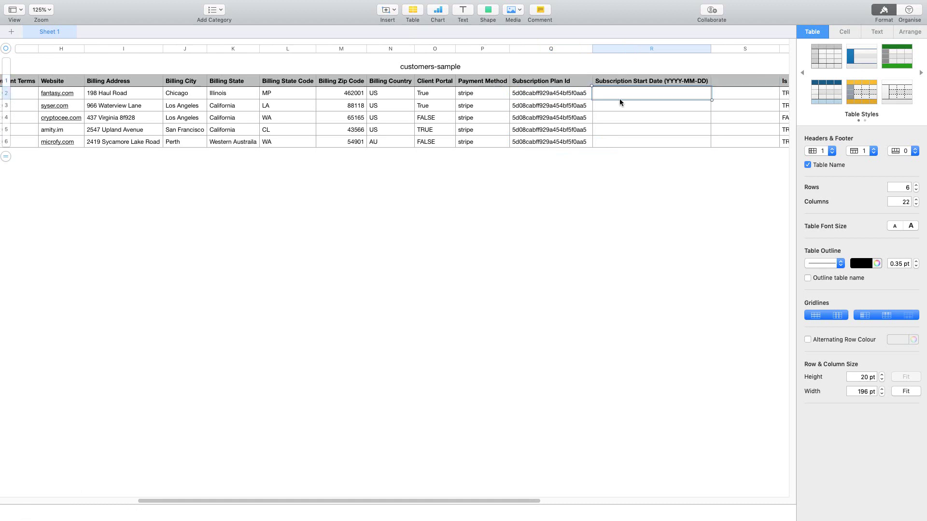
text(2019-06-18)
key(Return)
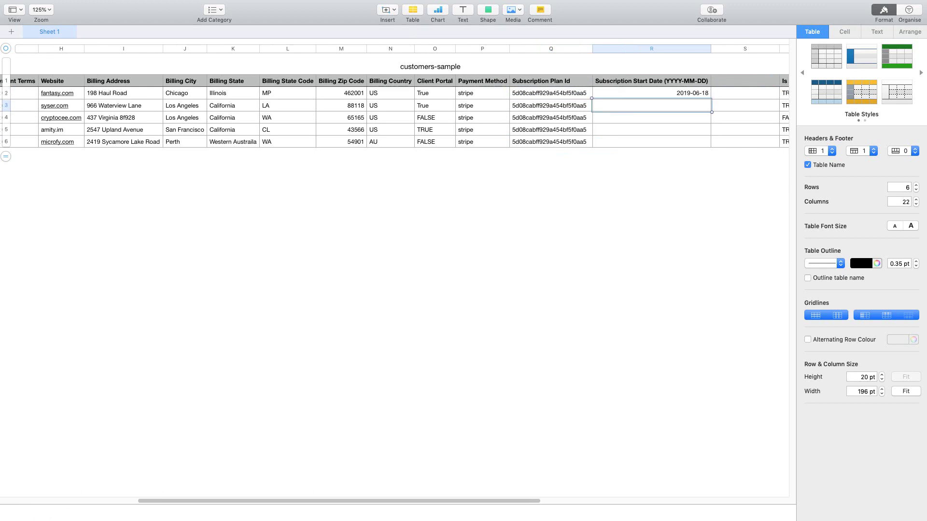
text(2019-06-18)
key(Return)
text(2019-06-18)
key(Return)
key(super+v)
key(Return)
key(super+v)
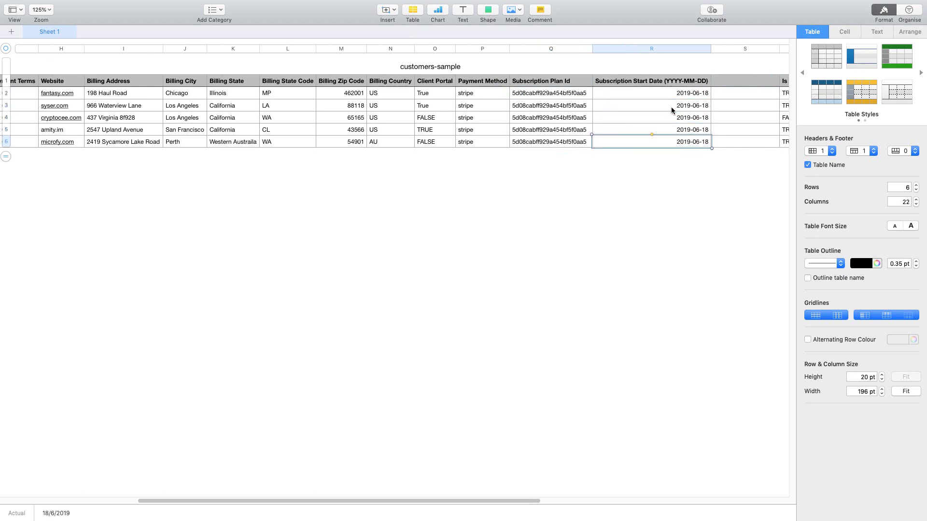
Add the header Stripe Customer Id in column S and open the customer list in the Stripe dashboard.
click(745, 81)
text(Stripe Customer)
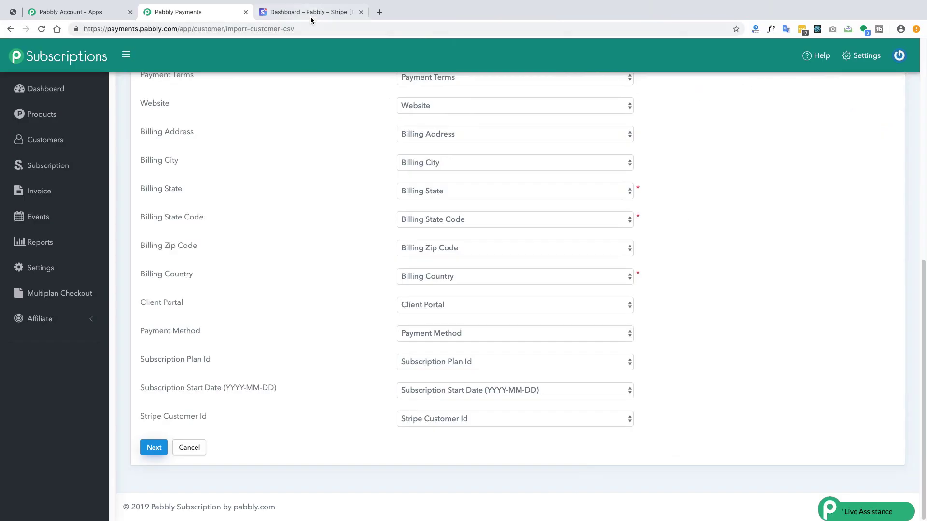
click(311, 15)
click(179, 140)
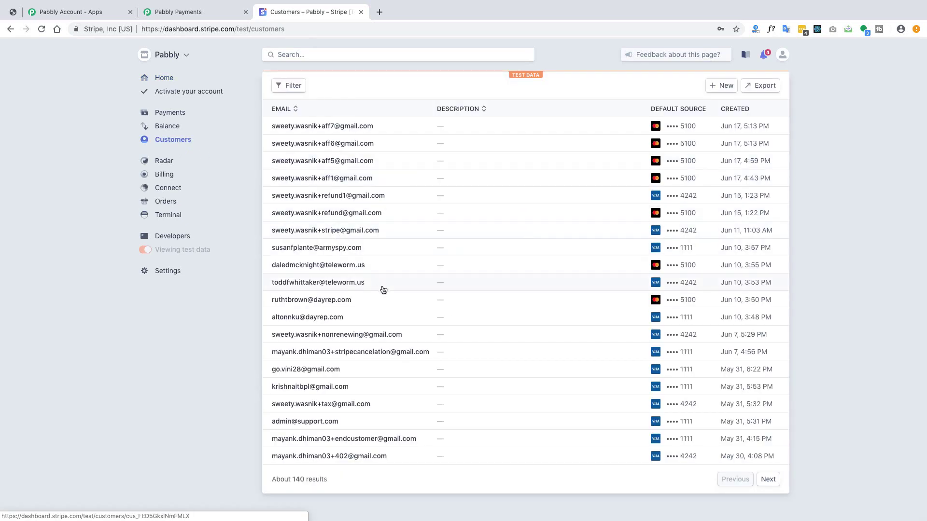
Copy one existing customer's Stripe customer ID from the Stripe dashboard and paste it into Stripe Customer Id for row 2 of customers-sample.
click(346, 387)
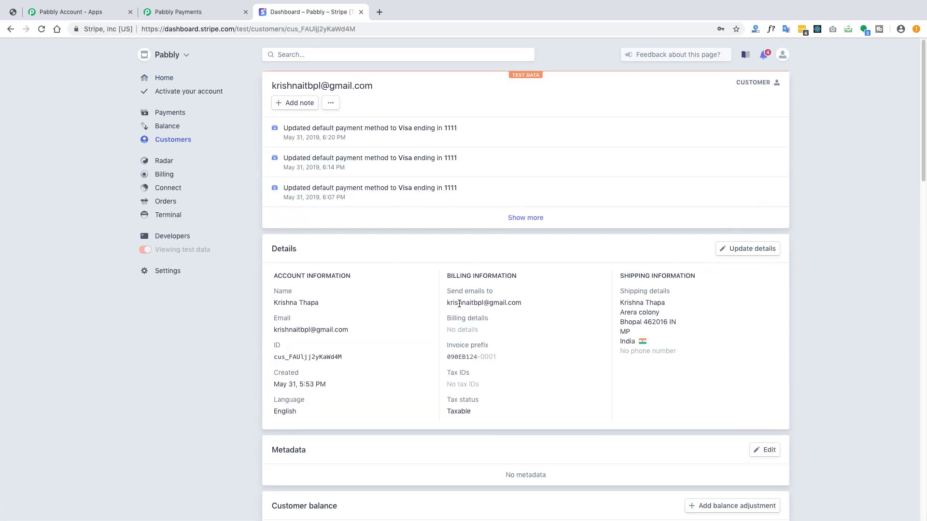
drag(351, 360, 269, 361)
key(super+c)
key(super+Tab)
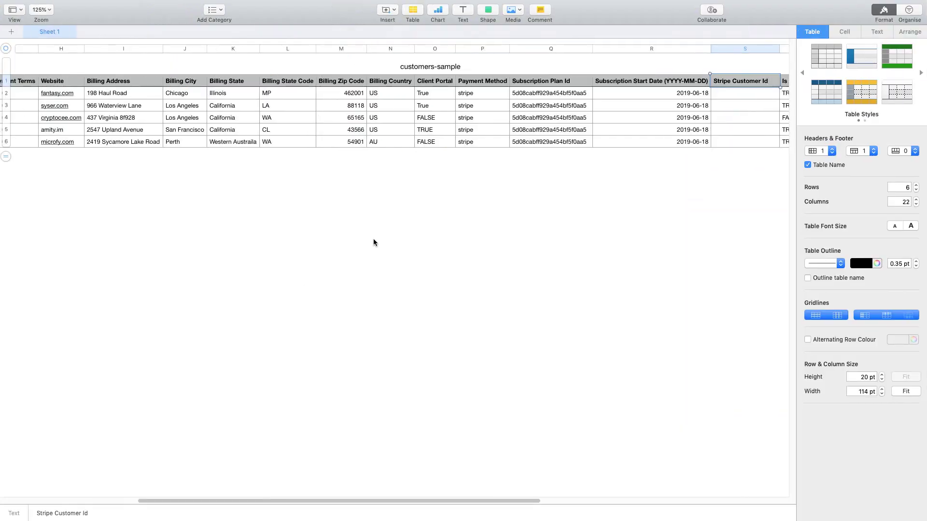
click(723, 97)
key(super+v)
Copy a second customer's ID from the Stripe customer list and paste it into Stripe Customer Id for row 3.
key(super+Tab)
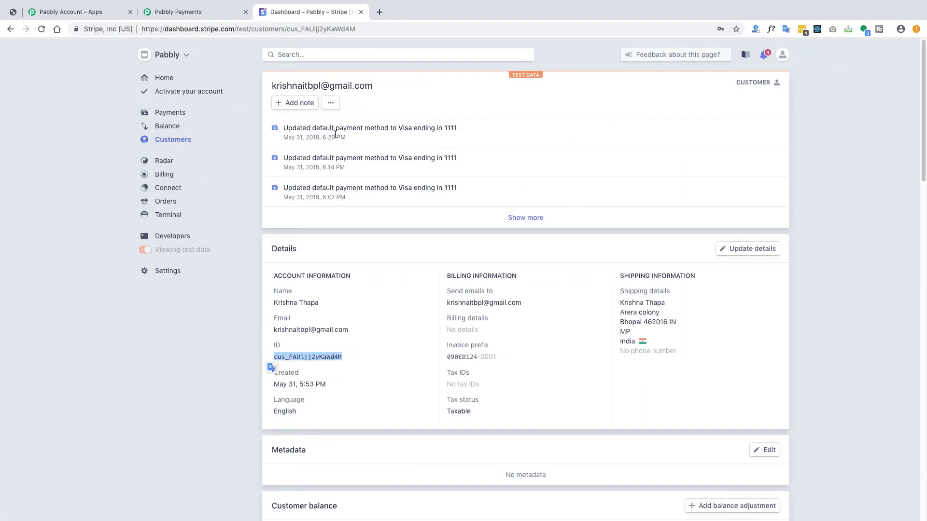
click(176, 141)
click(346, 303)
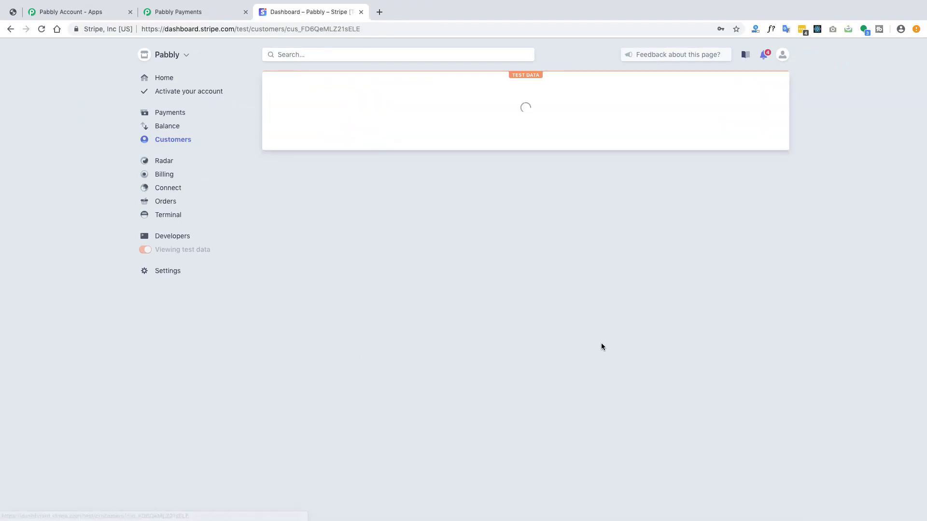
drag(350, 280, 275, 279)
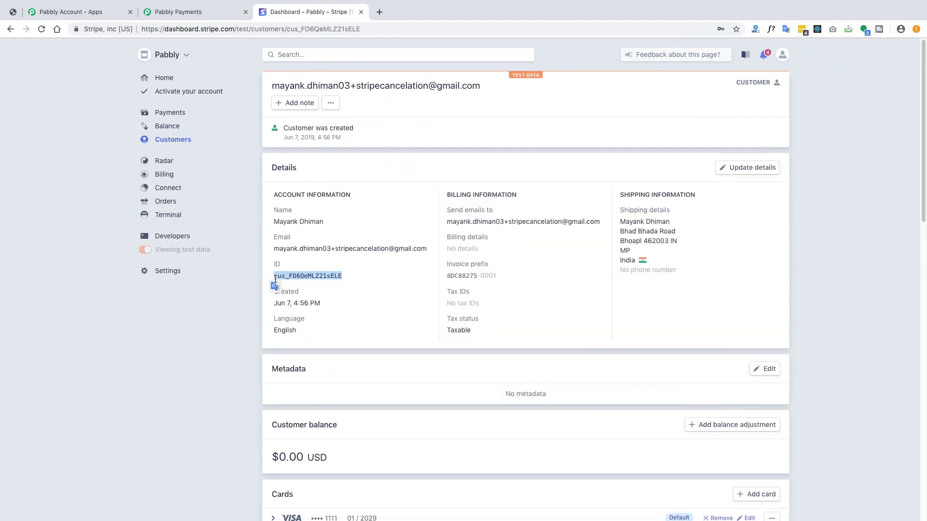
key(super+c)
key(super+Tab)
click(775, 112)
key(super+v)
Copy a third customer's ID from the Stripe customer list and paste it into Stripe Customer Id for row 4.
key(super+Tab)
key(super+bracketleft)
click(364, 232)
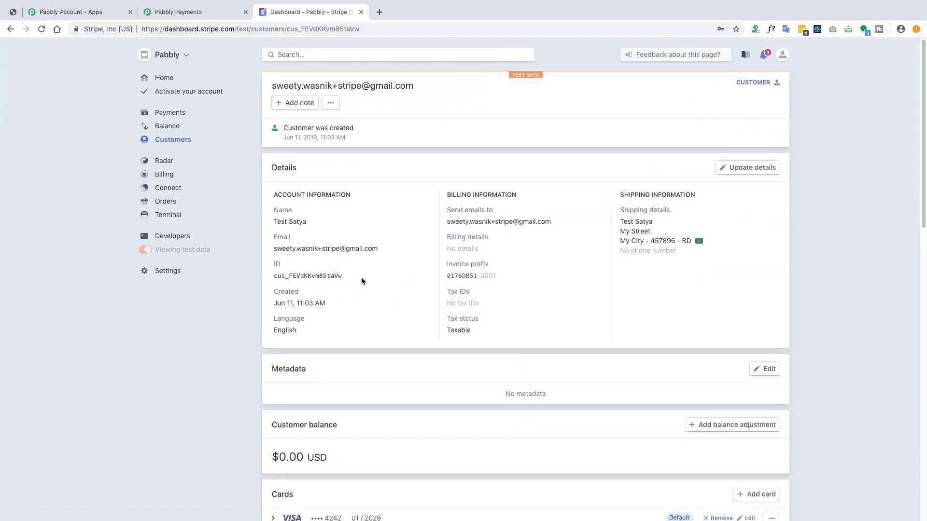
drag(361, 281, 271, 279)
key(super+c)
key(super+Tab)
click(734, 120)
key(super+v)
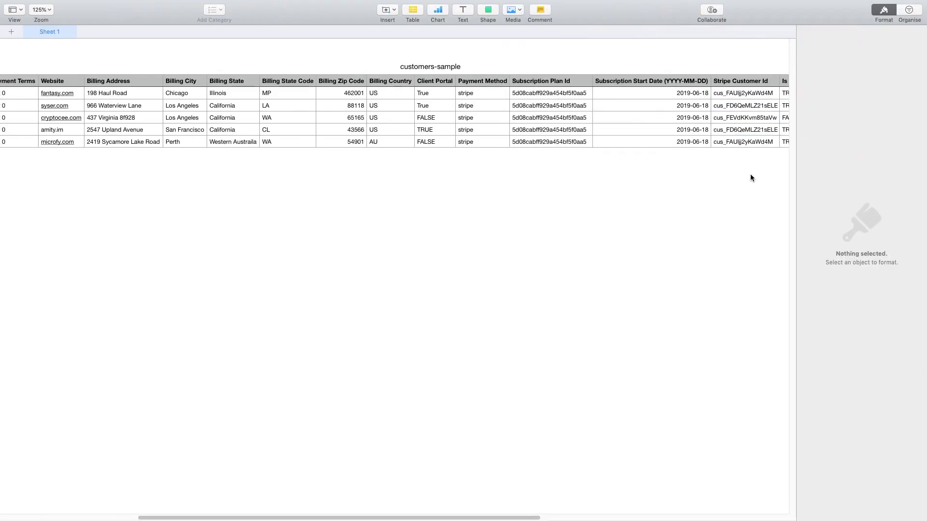
mouse_move(535, 518)
mouse_down()
mouse_move(681, 519)
mouse_move(526, 520)
mouse_up()
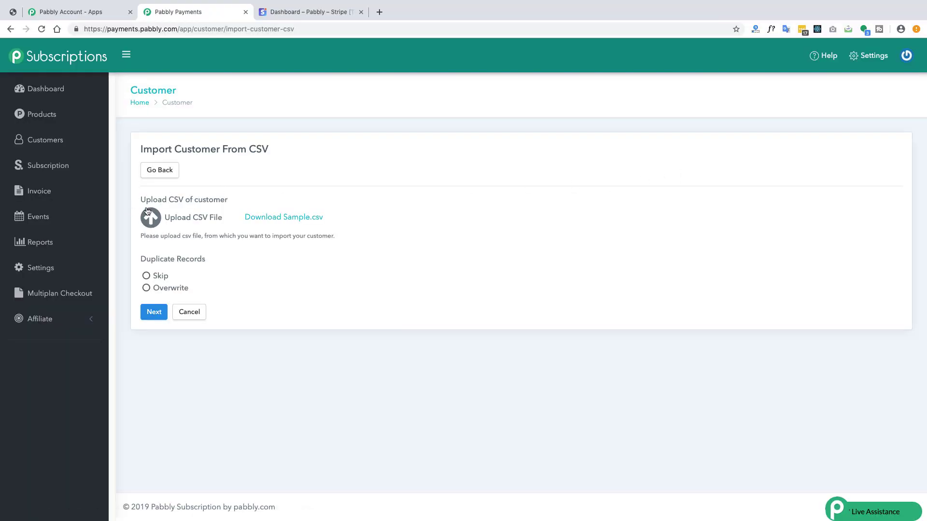
Upload customers-sample.csv from the Desktop on the customer import page, set Duplicate Records to Skip and proceed to the field mapping.
click(148, 211)
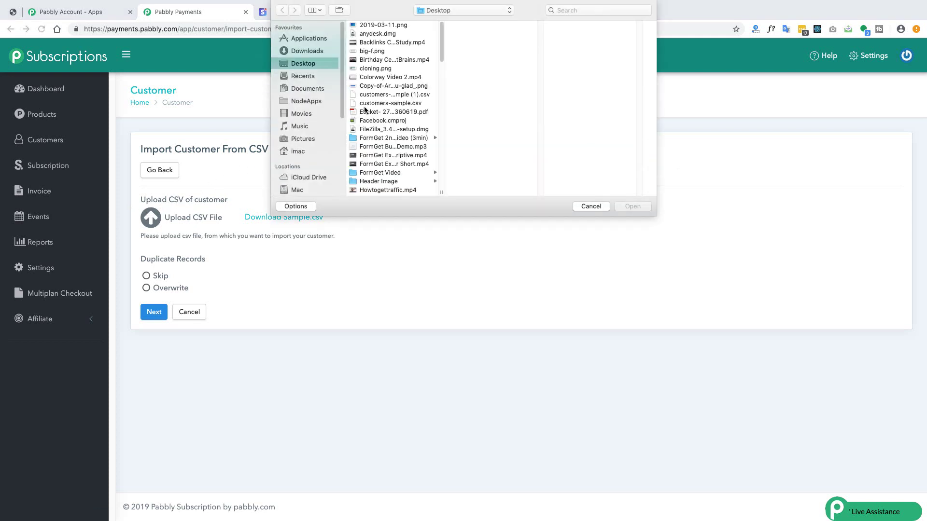
click(400, 104)
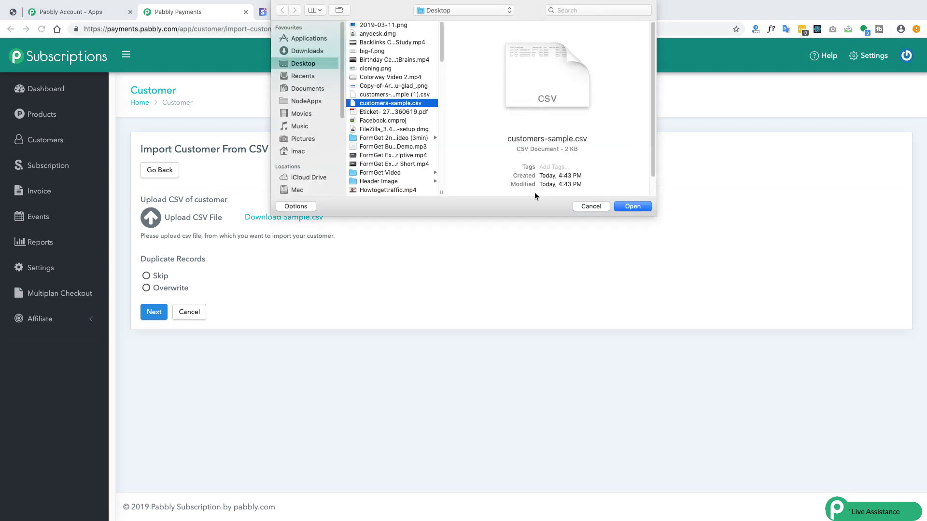
click(639, 208)
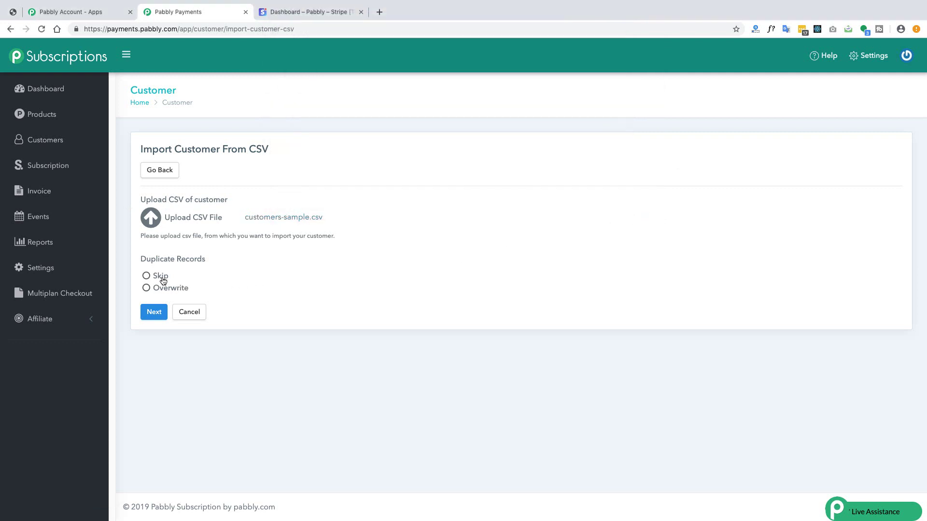
click(158, 312)
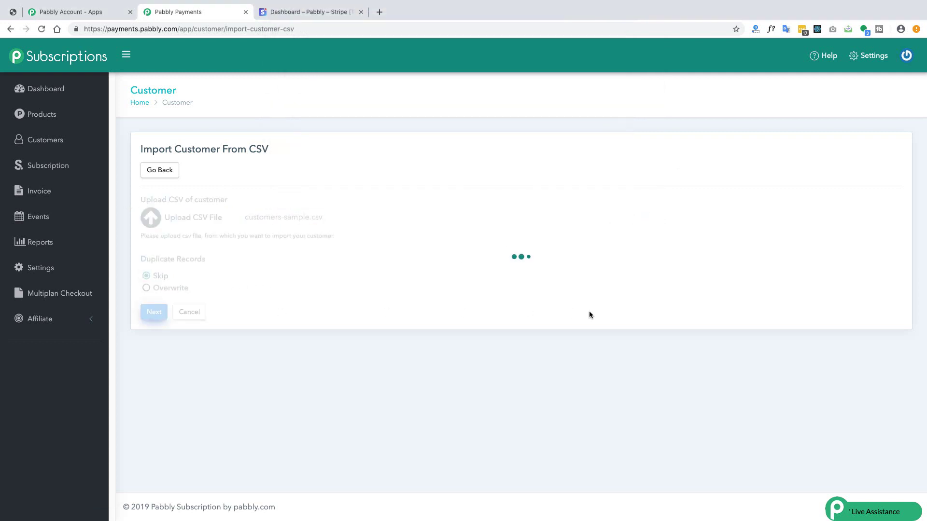
Check the CSV column mapping for First Name, Last Name and Email Id.
click(507, 315)
key(Escape)
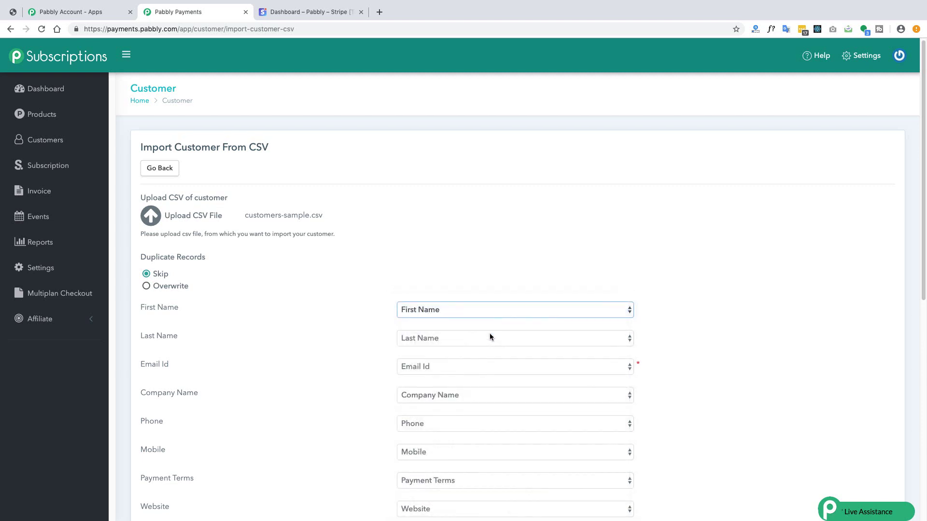
click(490, 336)
click(490, 338)
click(477, 364)
click(476, 364)
scroll(299, 365, down, 10)
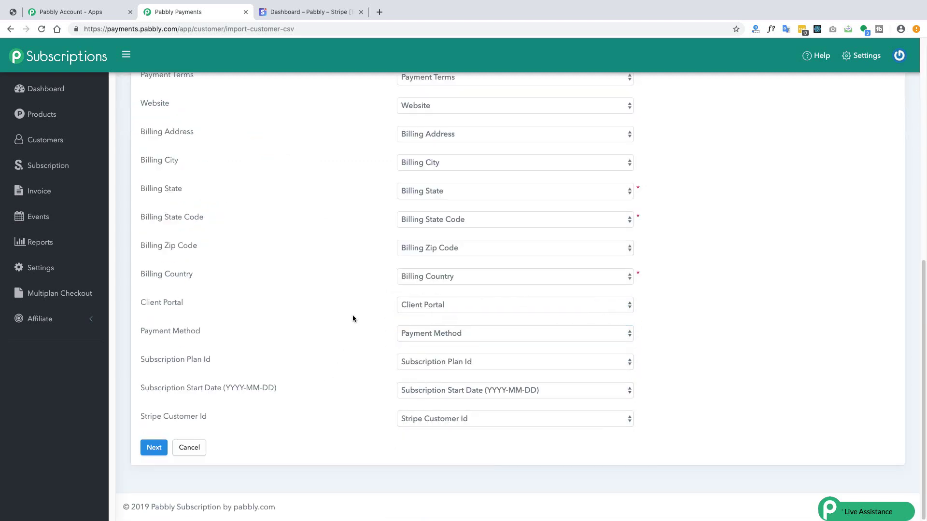
Match Payment Method, Subscription Plan Id, Subscription Start Date (YYYY-MM-DD) and Stripe Customer Id to their same-named CSV columns and run the import.
click(482, 341)
click(482, 341)
click(482, 360)
click(482, 360)
click(528, 390)
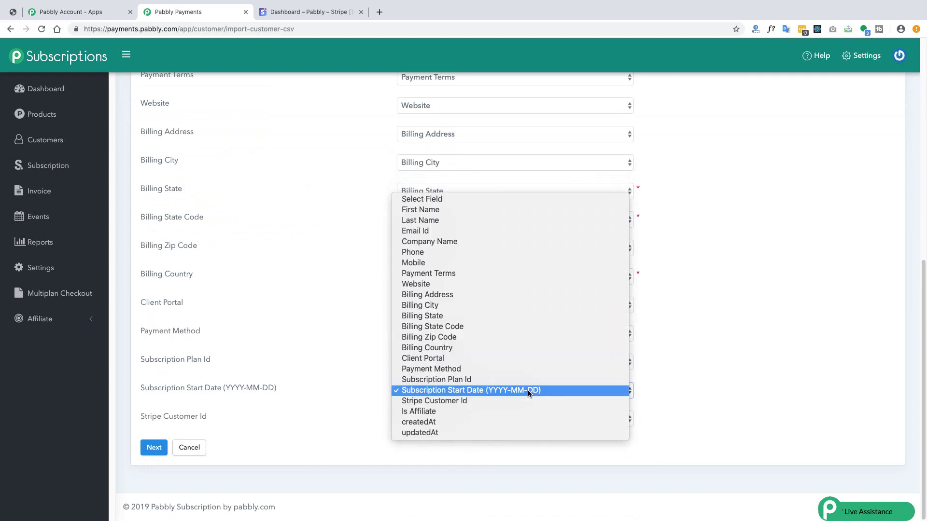
click(528, 390)
click(497, 419)
click(497, 419)
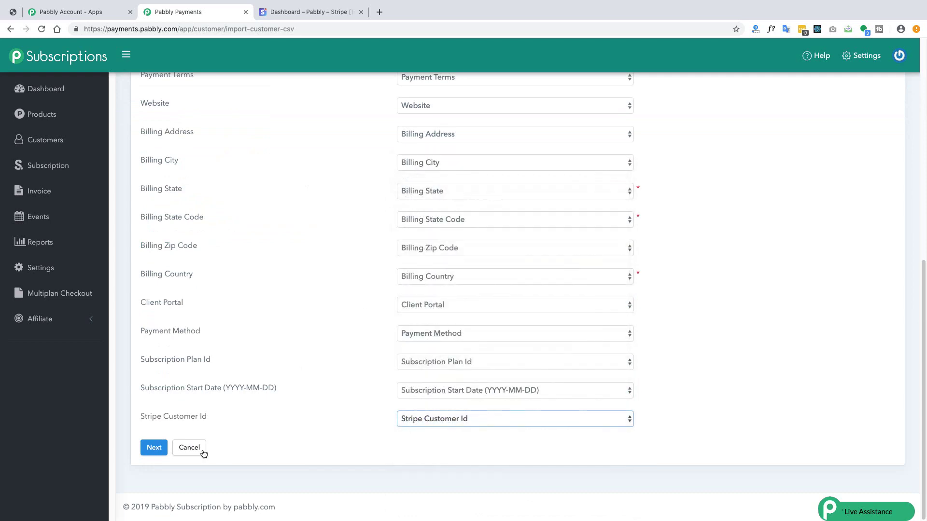
click(145, 449)
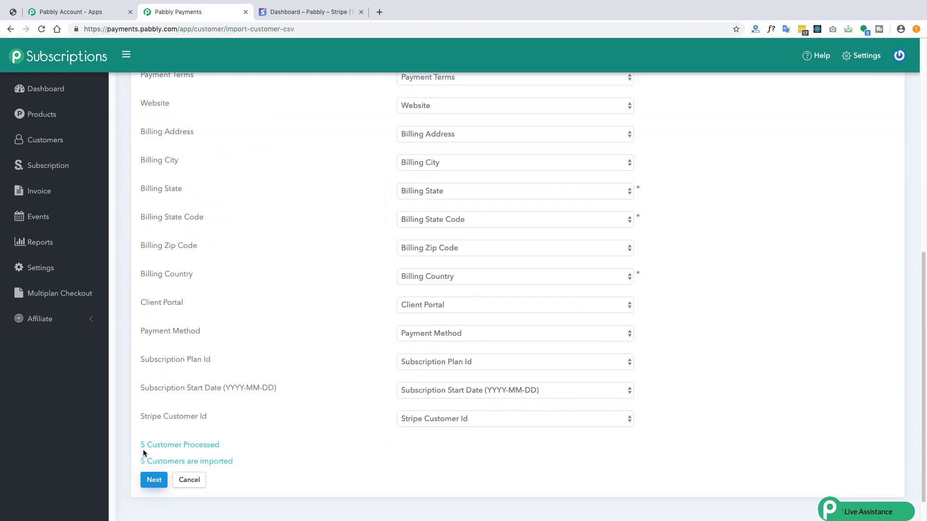
Review the outcome of the CSV import in the import summary, the refreshed subscription list, the invoices and the dashboard.
drag(252, 467, 137, 467)
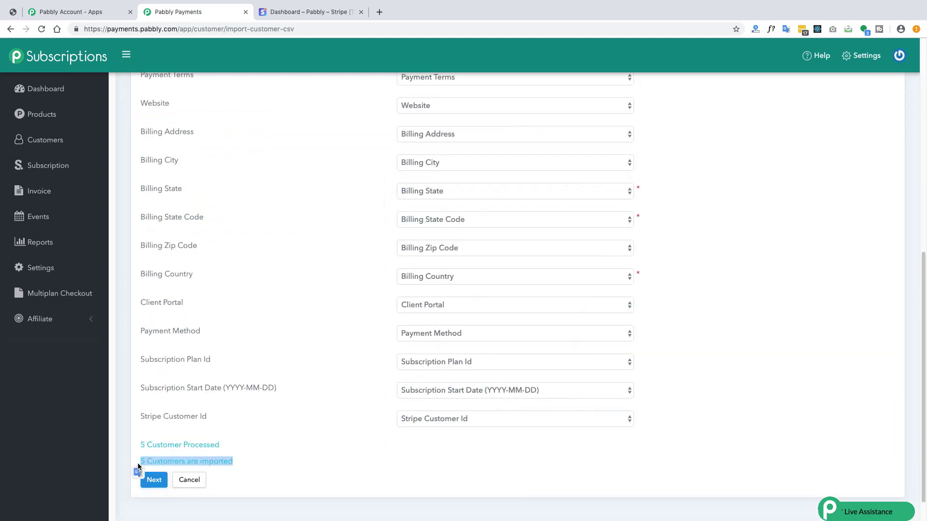
click(269, 436)
click(41, 139)
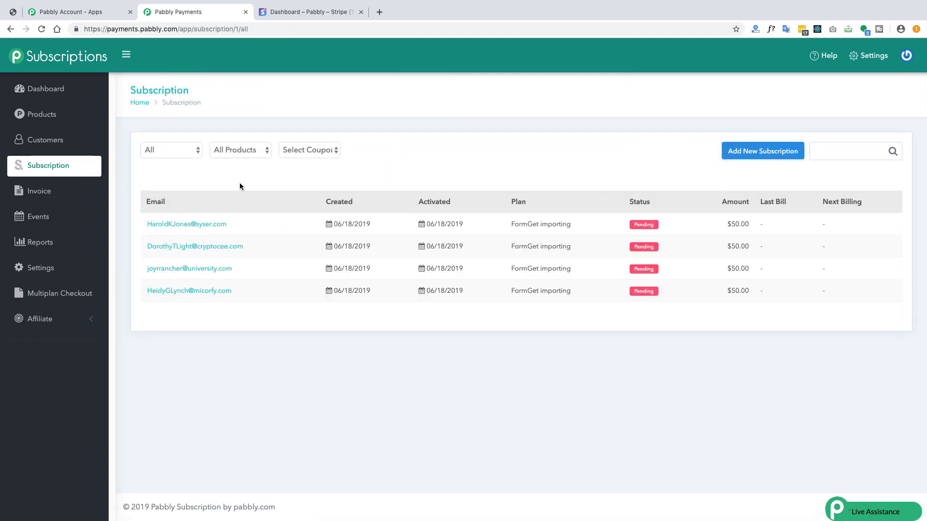
click(41, 30)
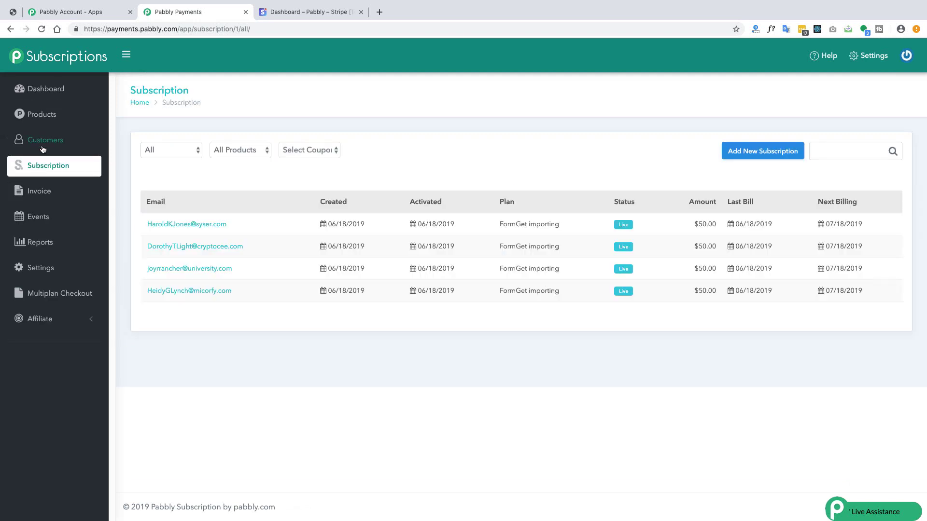
click(41, 195)
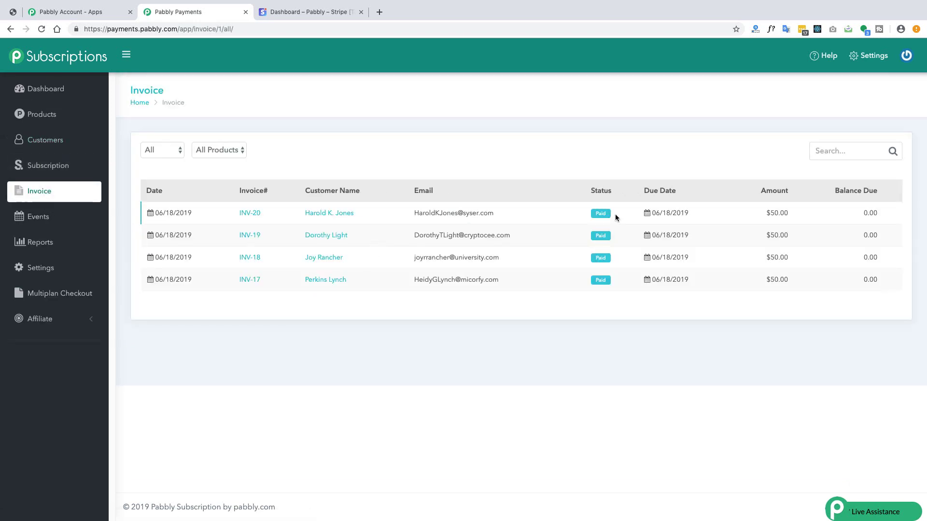
click(139, 103)
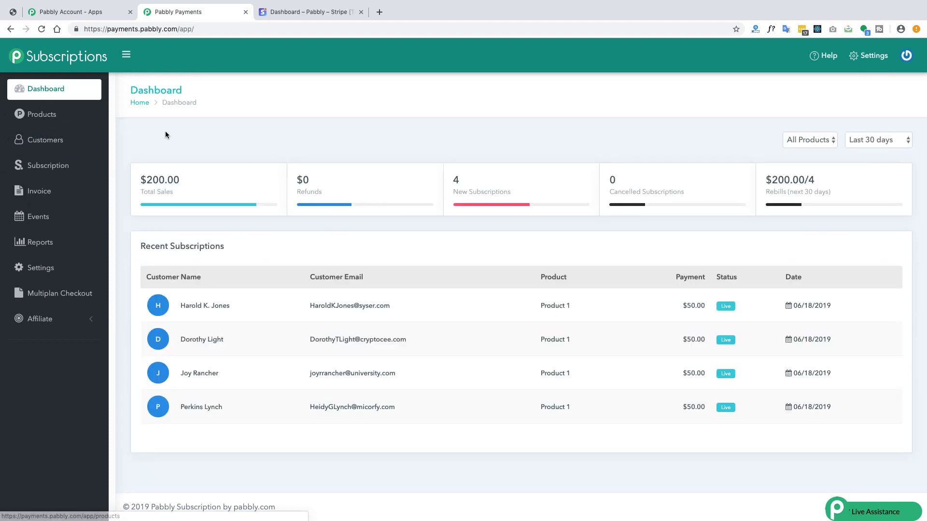